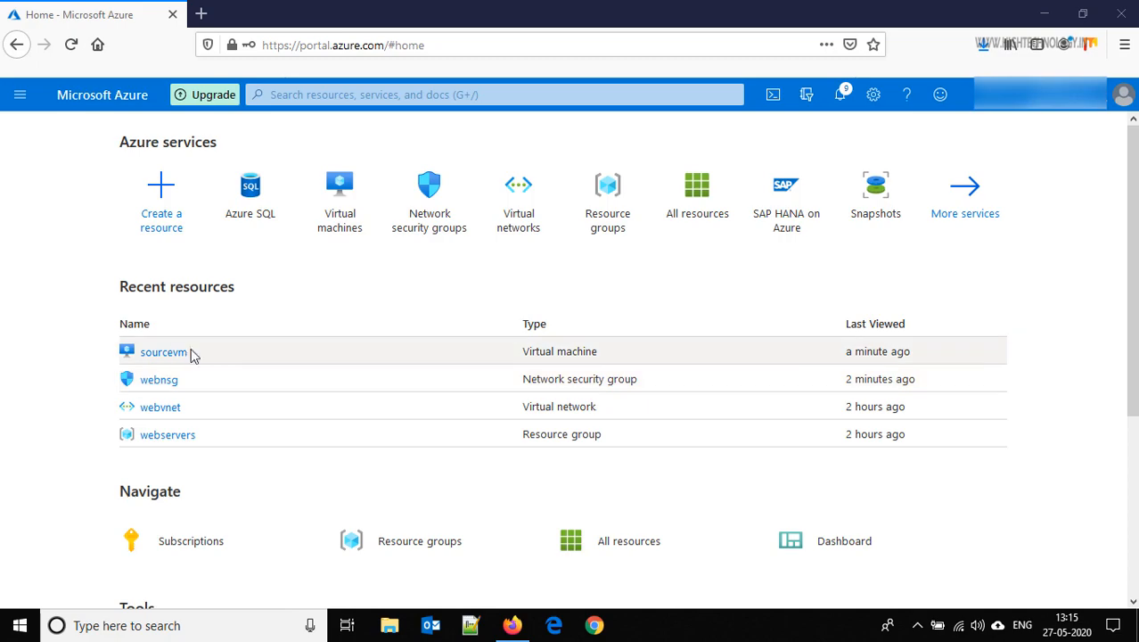
# Copy sourcevm's public IP 104.42.209.25 and paste it as the Host Name in PuTTY
pyautogui.click(163, 352)
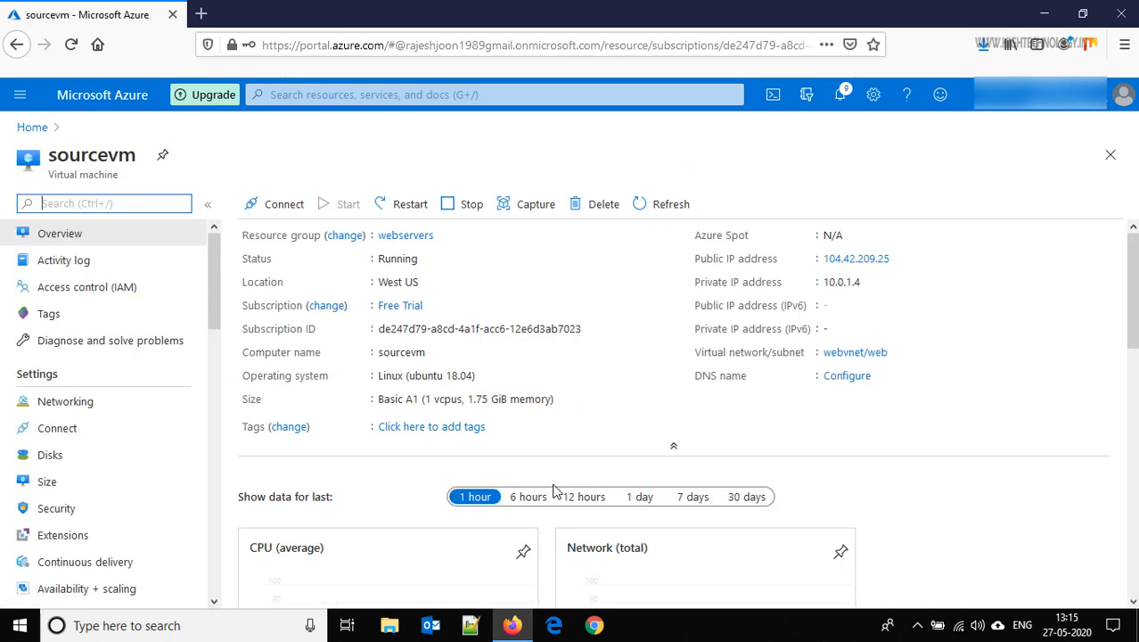
pyautogui.click(900, 259)
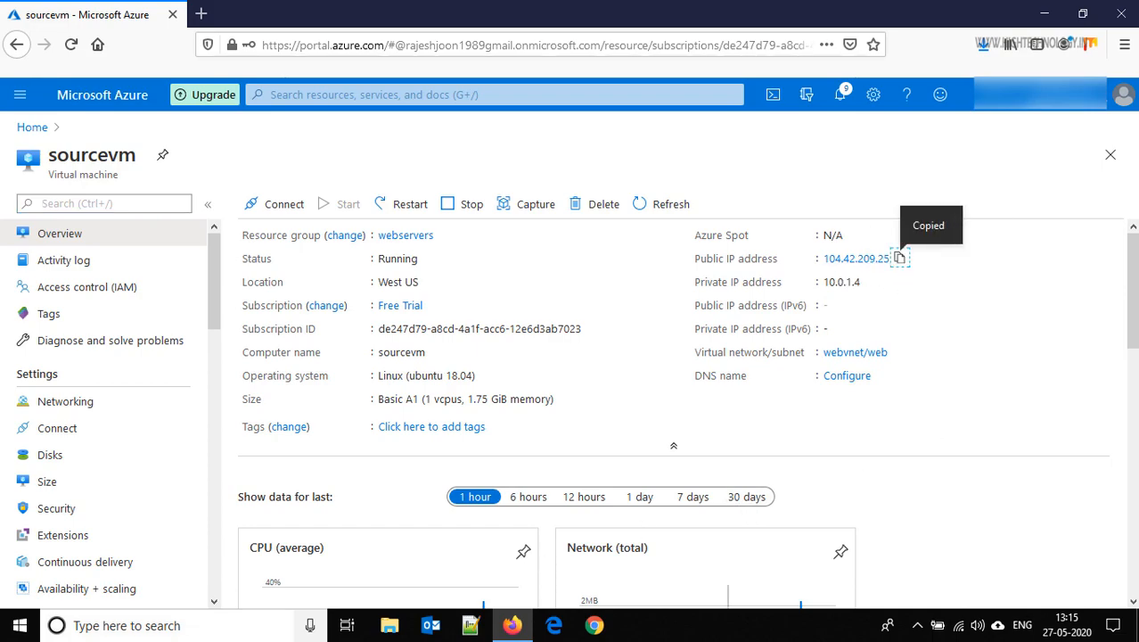
pyautogui.click(138, 628)
pyautogui.write('puut')
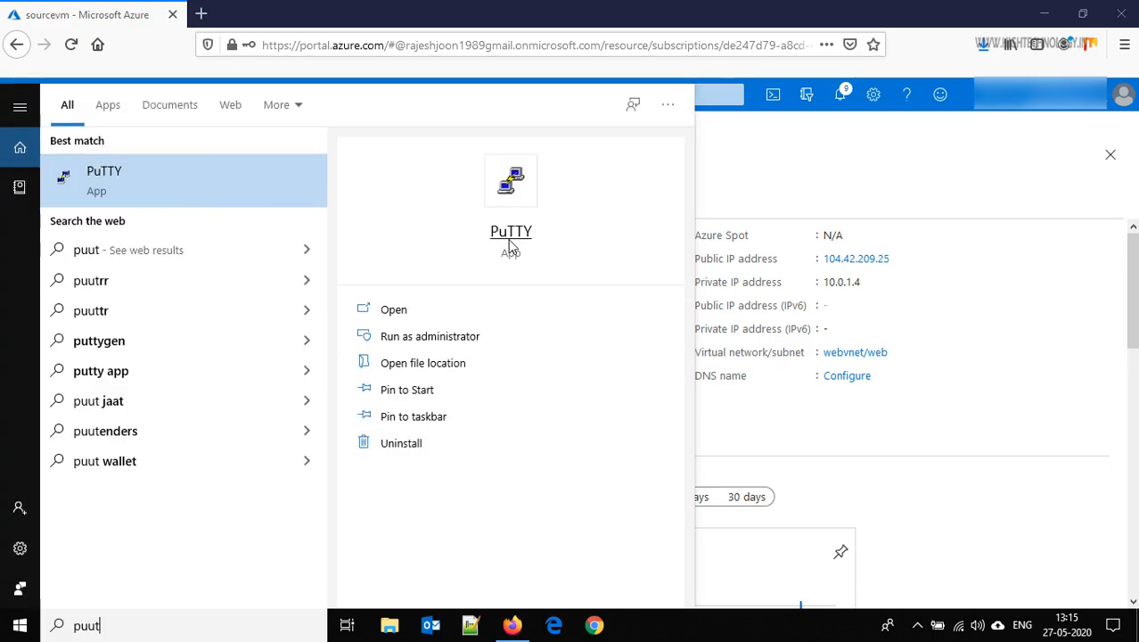
pyautogui.click(510, 238)
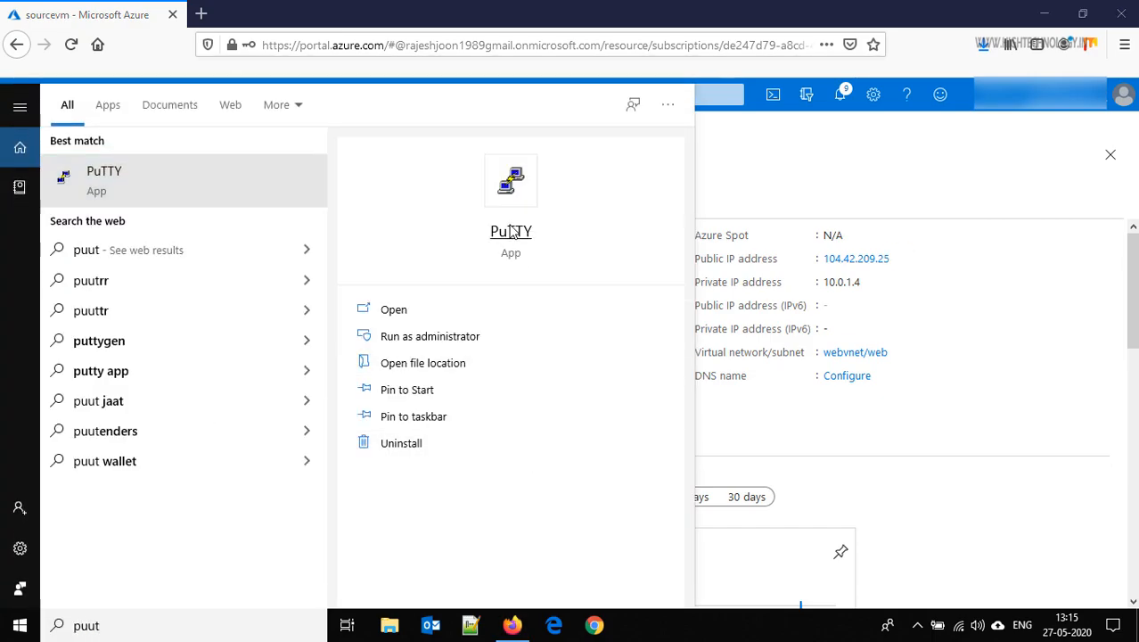
pyautogui.hotkey('ctrl', 'v')
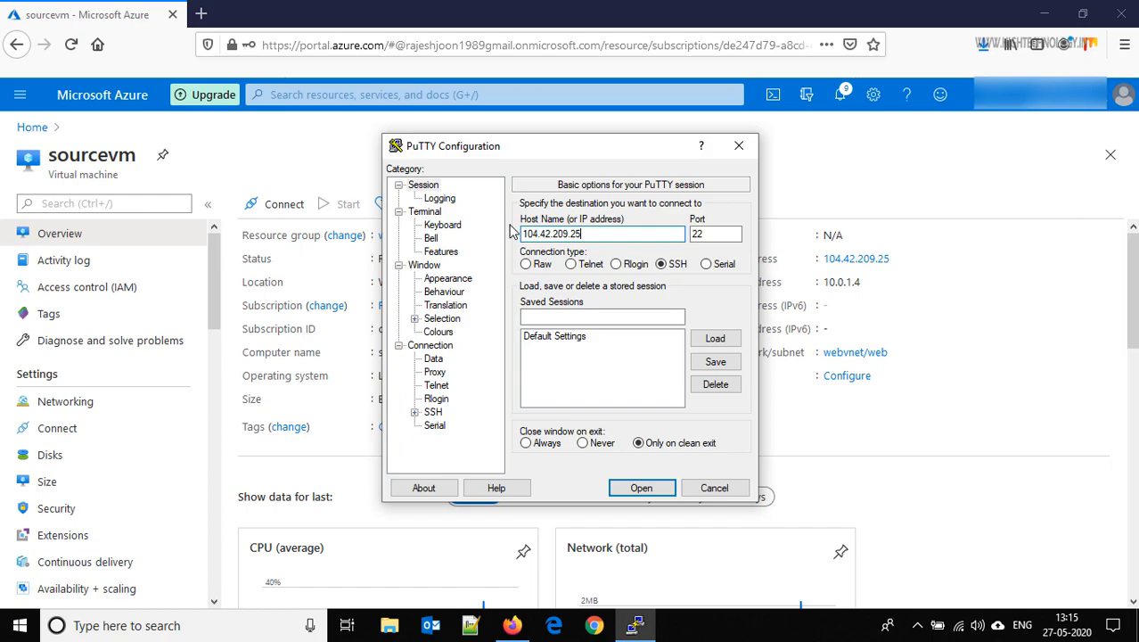
# Open the SSH connection to 104.42.209.25 and log in with the account's username and password
pyautogui.press('Return')
pyautogui.write('mandeep')
pyautogui.press('Return')
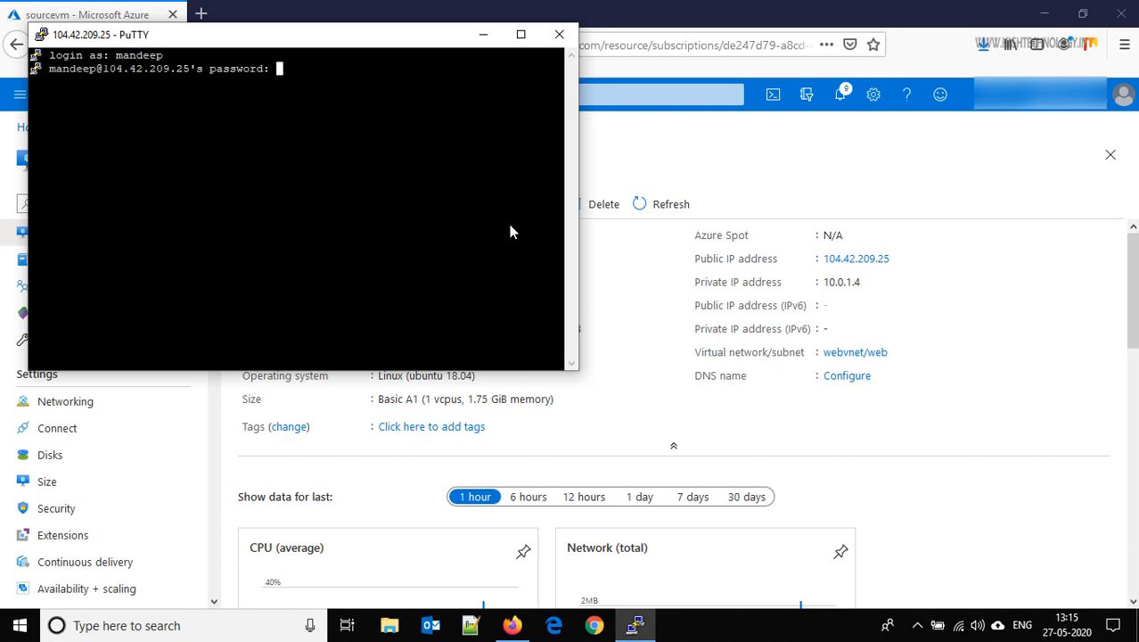
pyautogui.press('Return')
# Maximize the PuTTY window and clear the terminal screen
pyautogui.click(530, 41)
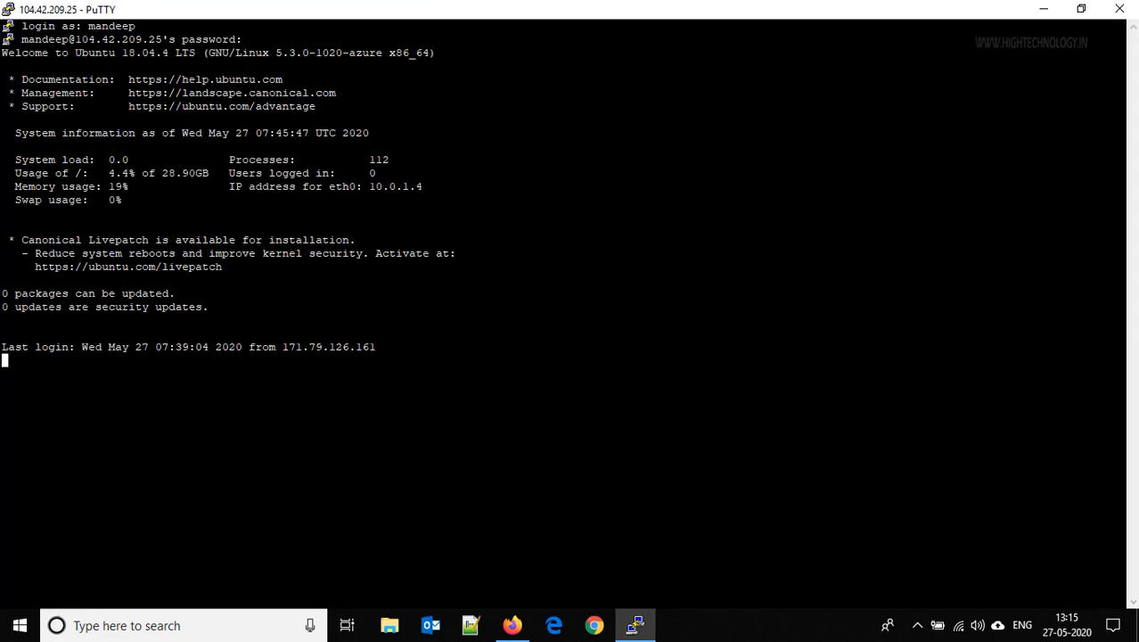
pyautogui.write('cll')
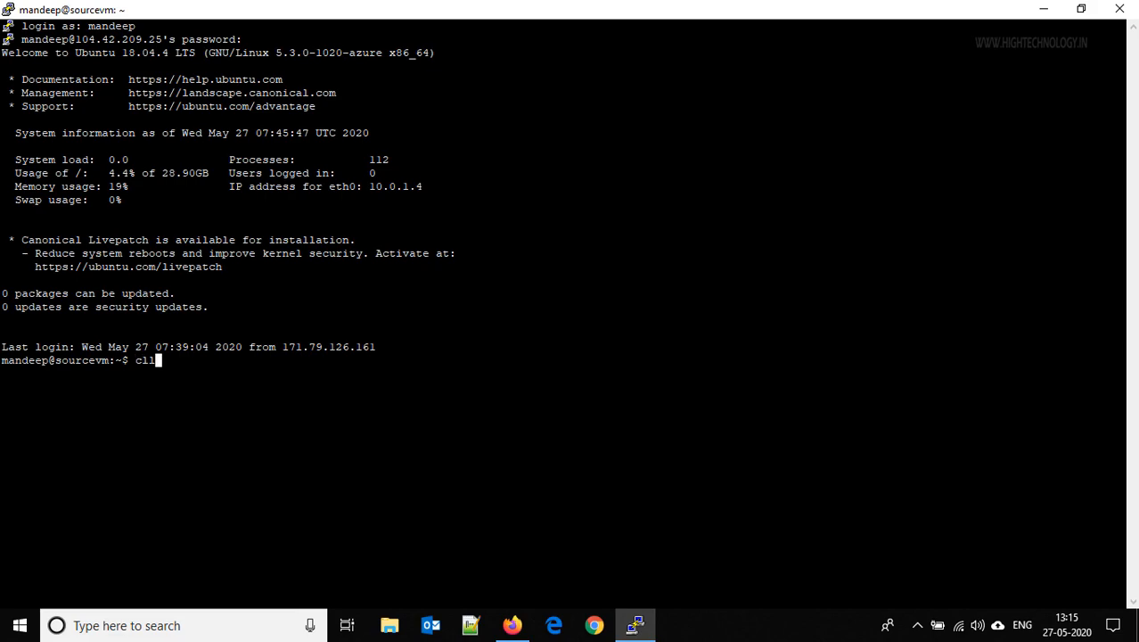
pyautogui.write('ear')
pyautogui.press('Return')
pyautogui.write('clea')
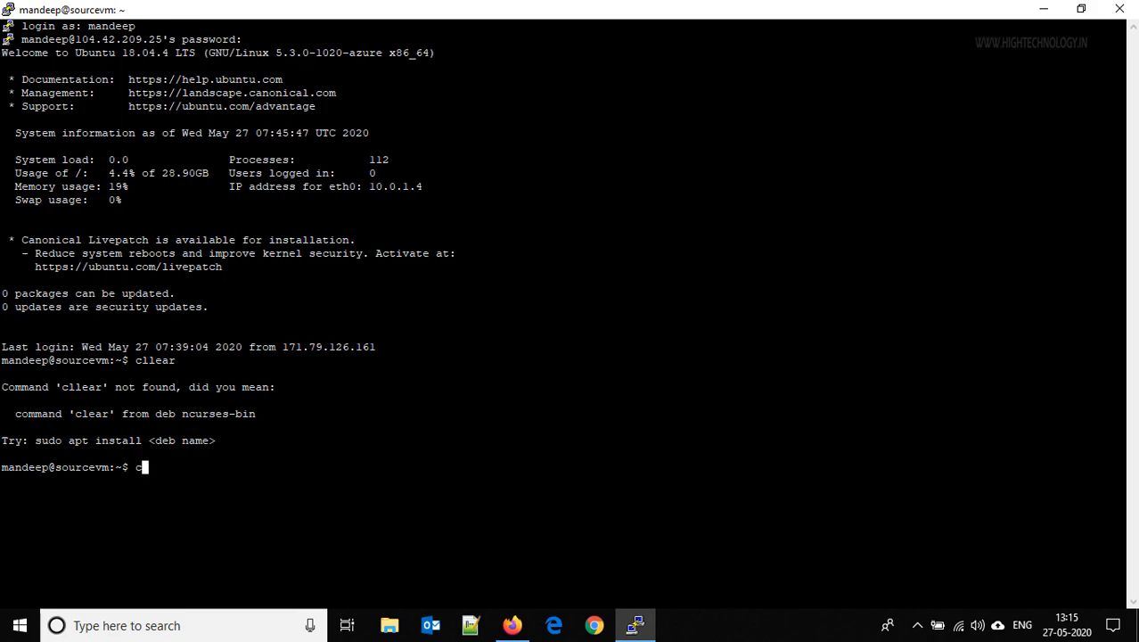
pyautogui.write('r')
pyautogui.press('Return')
pyautogui.press('Return')
pyautogui.press('Return')
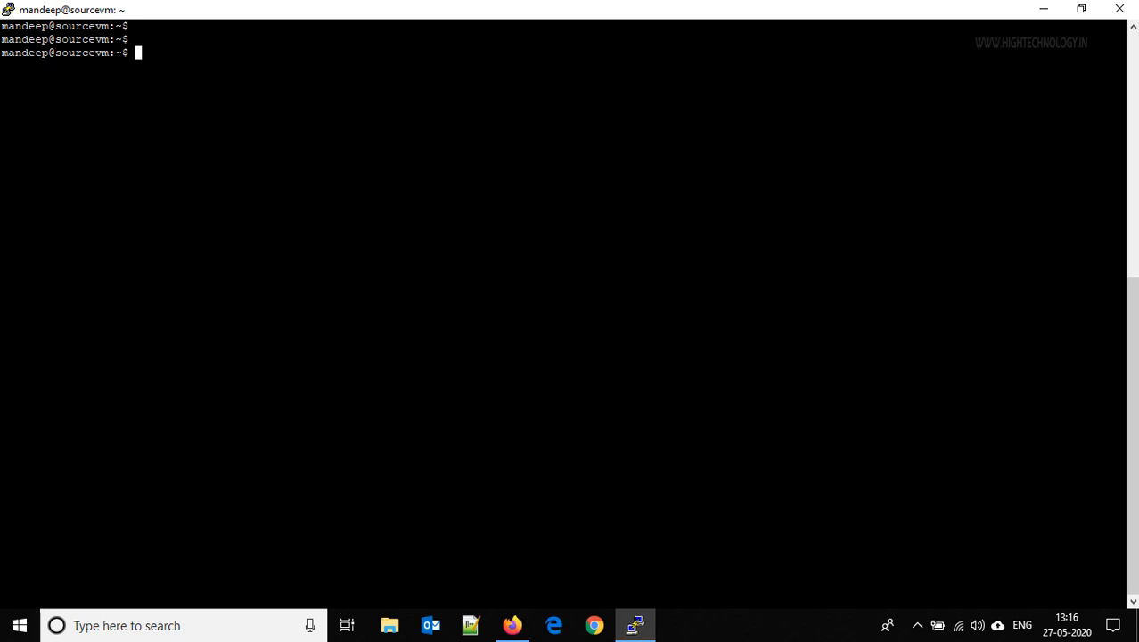
pyautogui.click(511, 625)
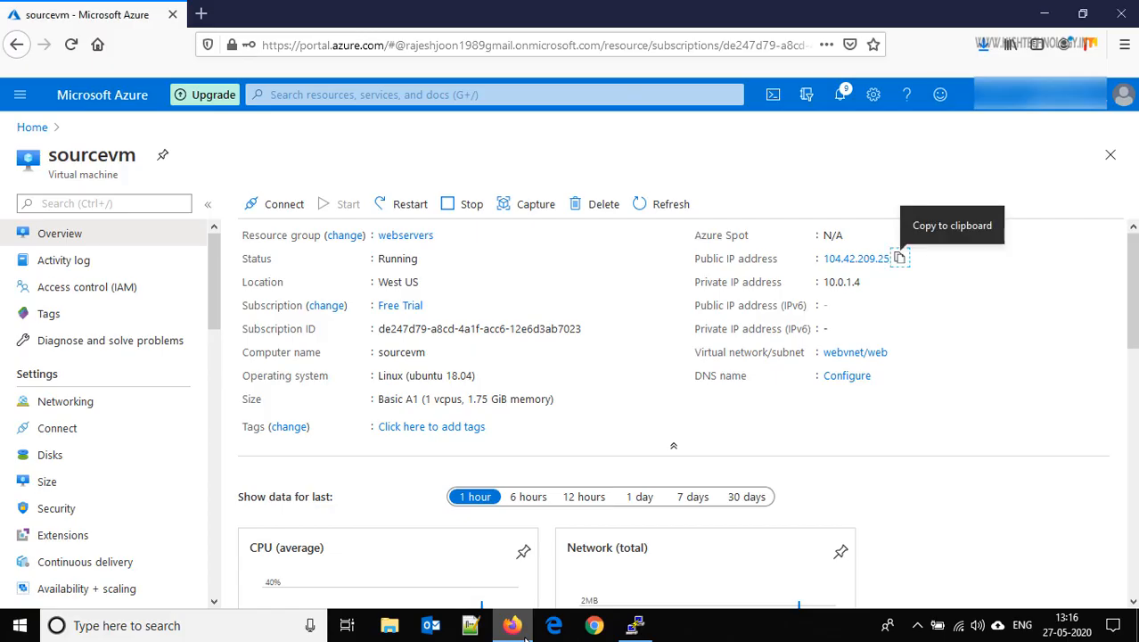
pyautogui.click(197, 11)
pyautogui.write('http://')
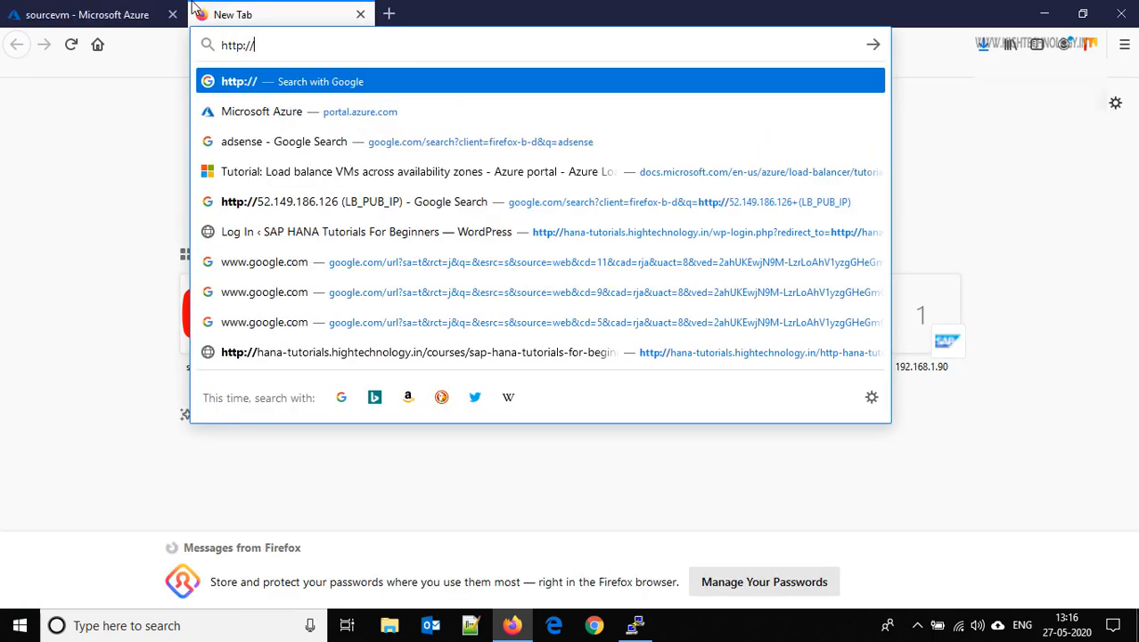
pyautogui.hotkey('ctrl', 'v')
pyautogui.press('Return')
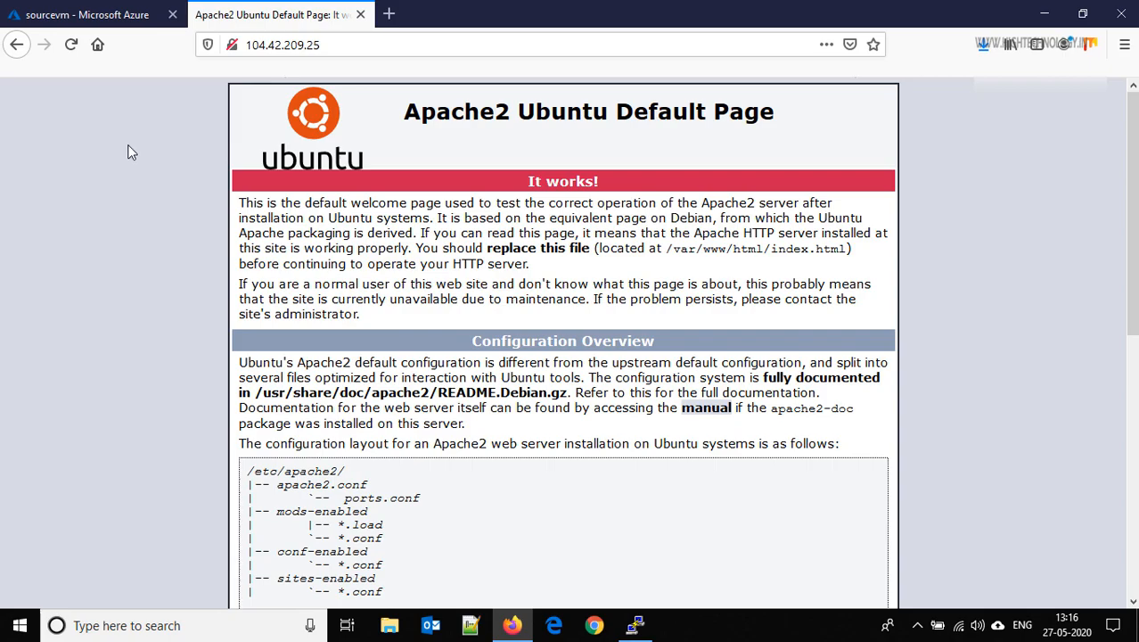
pyautogui.click(92, 13)
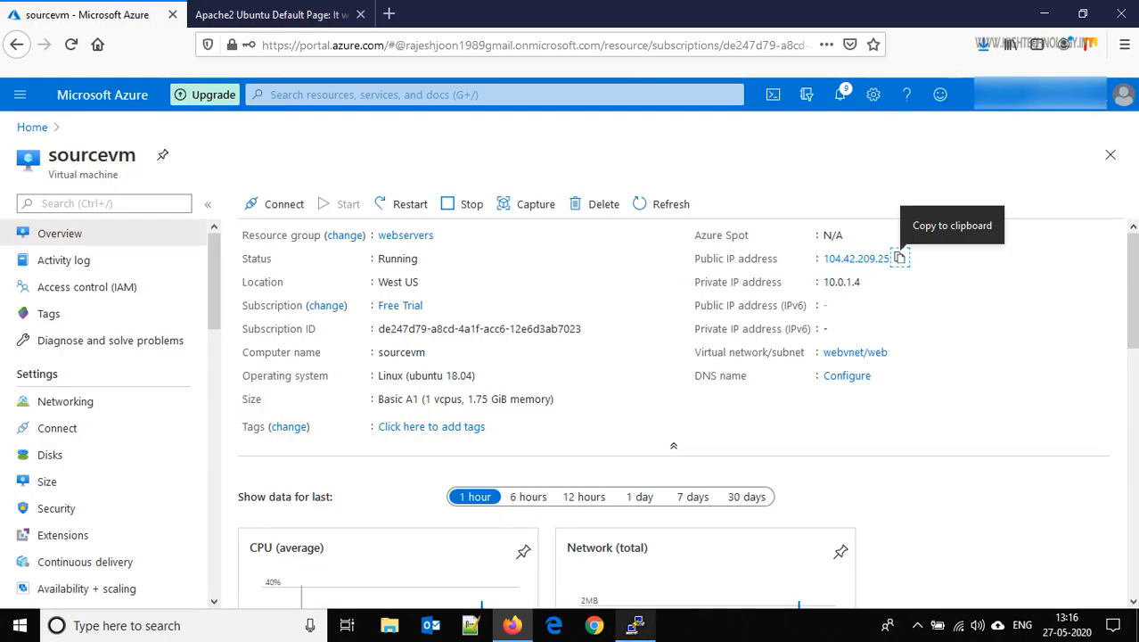
pyautogui.click(634, 625)
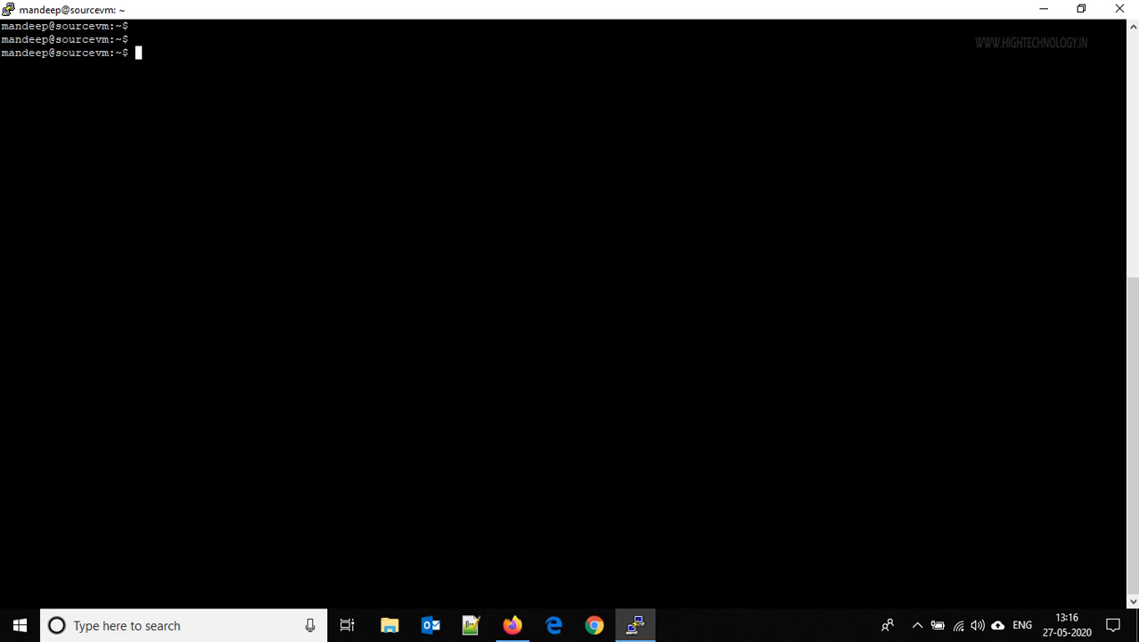
# Start a root shell with sudo bash, cd to /var/www/html/, and enter vim index.html
pyautogui.write('sudo bash')
pyautogui.press('Return')
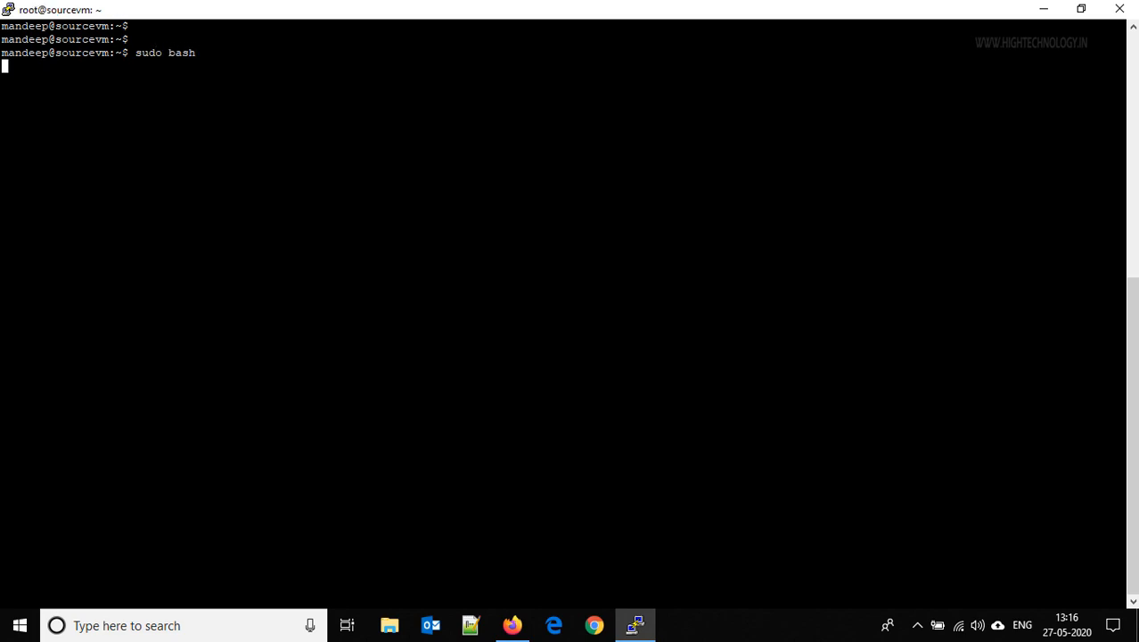
pyautogui.write('cd ')
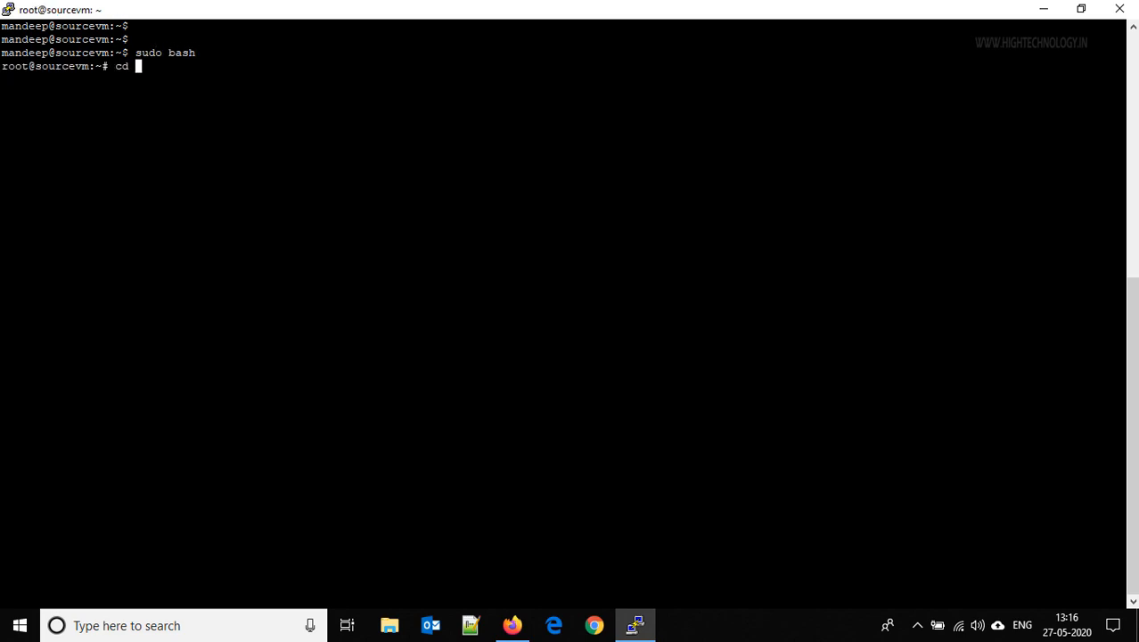
pyautogui.write('/var/www/html/')
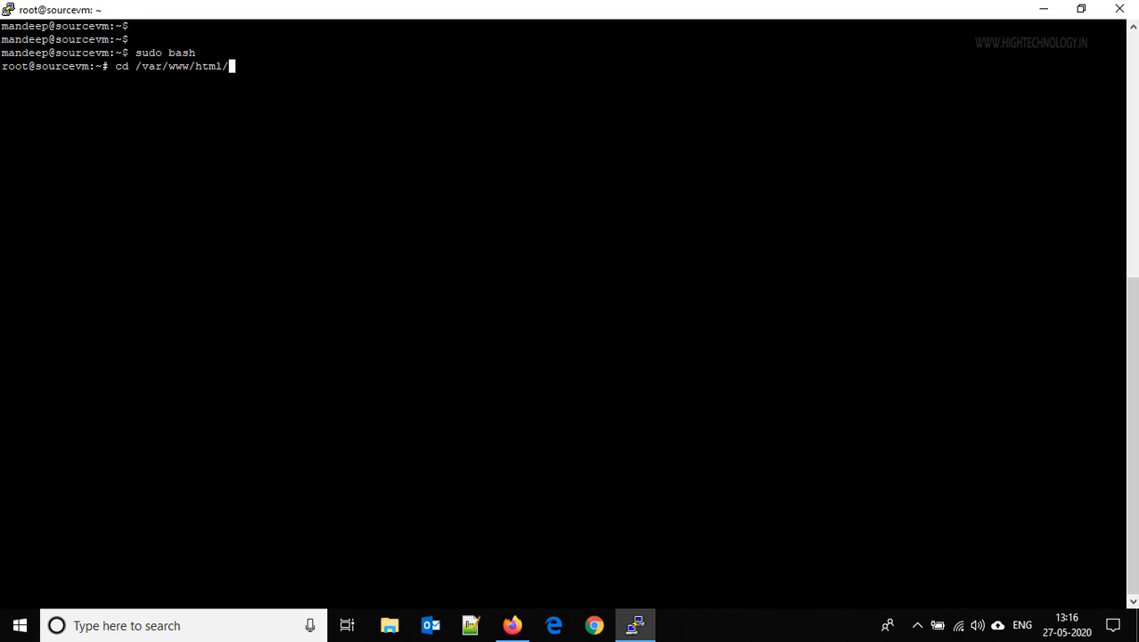
pyautogui.press('Return')
pyautogui.write('v')
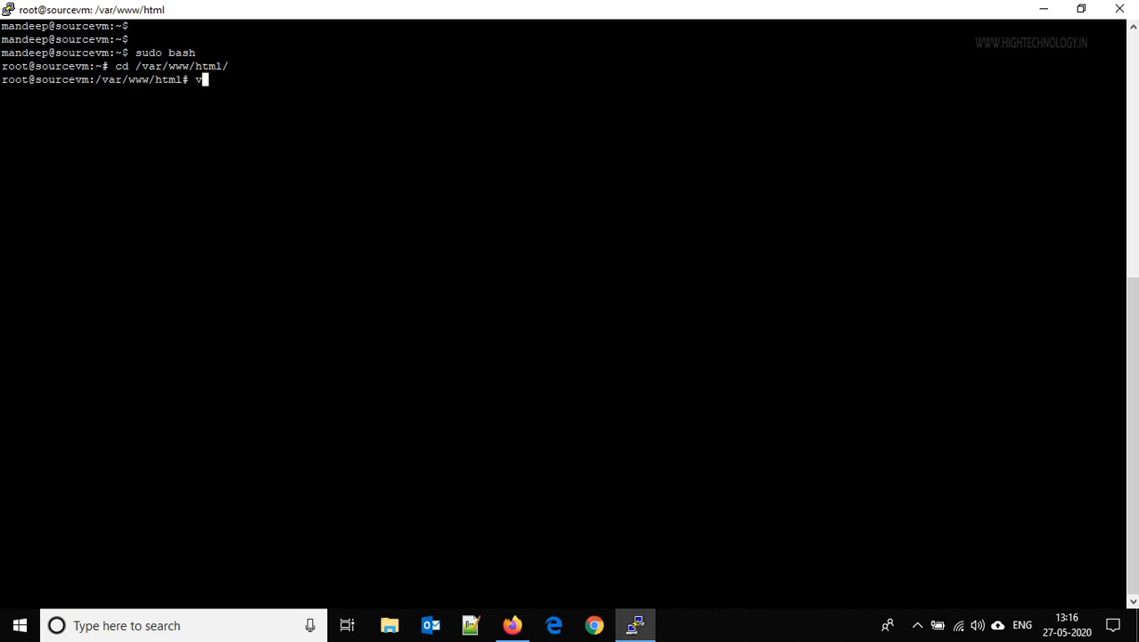
pyautogui.write('im inde')
pyautogui.press('Tab')
# Open index.html in vim and move to the 'Apache2 Ubuntu Default Page' heading line
pyautogui.press('Return')
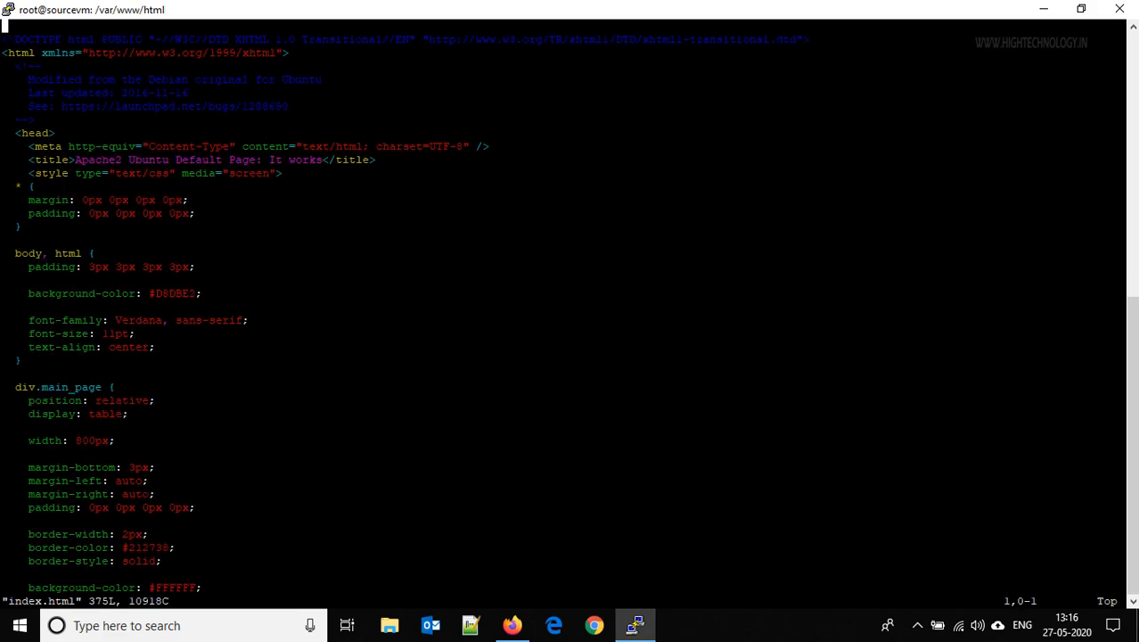
pyautogui.press('Down')
pyautogui.press('Down')
pyautogui.press('Down')
pyautogui.press('Down')
pyautogui.press('Down')
pyautogui.press('Down')
pyautogui.press('Down')
pyautogui.press('Down')
pyautogui.press('Down')
pyautogui.press('Down')
pyautogui.press('Down')
pyautogui.press('Down')
pyautogui.press('Down')
pyautogui.press('Down')
pyautogui.press('Down')
pyautogui.press('Down')
pyautogui.press('Down')
pyautogui.press('Down')
pyautogui.press('Down')
pyautogui.press('Down')
pyautogui.press('Down')
pyautogui.press('Down')
pyautogui.press('Down')
pyautogui.press('Down')
pyautogui.press('Down')
pyautogui.press('Down')
pyautogui.press('Down')
pyautogui.press('Down')
pyautogui.press('Down')
pyautogui.press('Down')
pyautogui.press('Down')
pyautogui.press('Down')
pyautogui.press('Down')
pyautogui.press('Down')
pyautogui.press('Down')
pyautogui.press('Down')
pyautogui.press('Down')
pyautogui.press('Down')
pyautogui.press('Down')
pyautogui.press('Down')
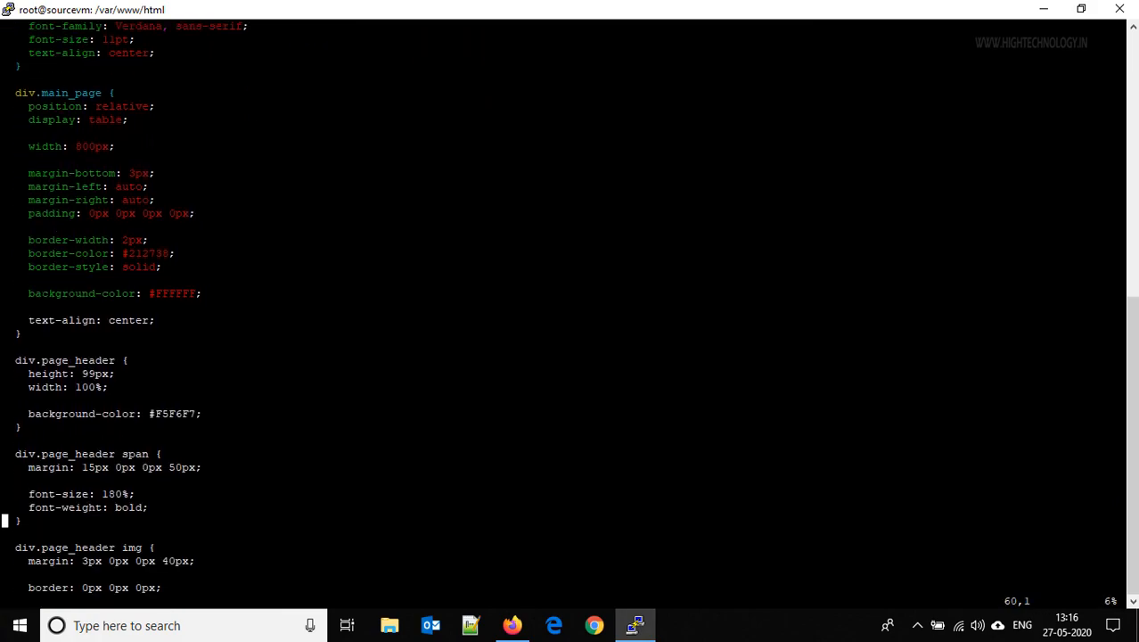
pyautogui.press('Down')
pyautogui.press('Down')
pyautogui.press('Down')
pyautogui.press('Down')
pyautogui.press('Down')
pyautogui.press('Down')
pyautogui.press('Down')
pyautogui.press('Down')
pyautogui.press('Down')
pyautogui.press('Down')
pyautogui.press('Down')
pyautogui.press('Down')
pyautogui.press('Down')
pyautogui.press('Down')
pyautogui.press('Down')
pyautogui.press('Down')
pyautogui.press('Down')
pyautogui.press('Down')
pyautogui.press('Down')
pyautogui.press('Down')
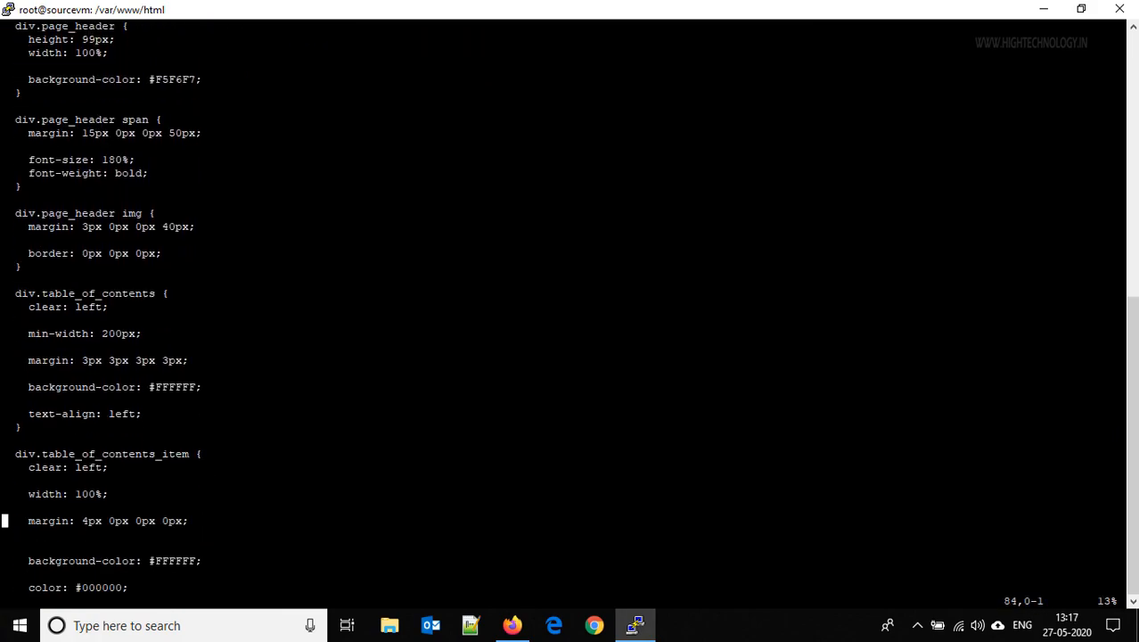
pyautogui.press('Down')
pyautogui.press('Down')
pyautogui.press('Down')
pyautogui.press('Down')
pyautogui.press('Down')
pyautogui.press('Down')
pyautogui.press('Down')
pyautogui.press('Down')
pyautogui.press('Down')
pyautogui.press('Down')
pyautogui.press('Down')
pyautogui.press('Down')
pyautogui.press('Down')
pyautogui.press('Down')
pyautogui.press('Down')
pyautogui.press('Down')
pyautogui.press('Down')
pyautogui.press('Down')
pyautogui.press('Down')
pyautogui.press('Down')
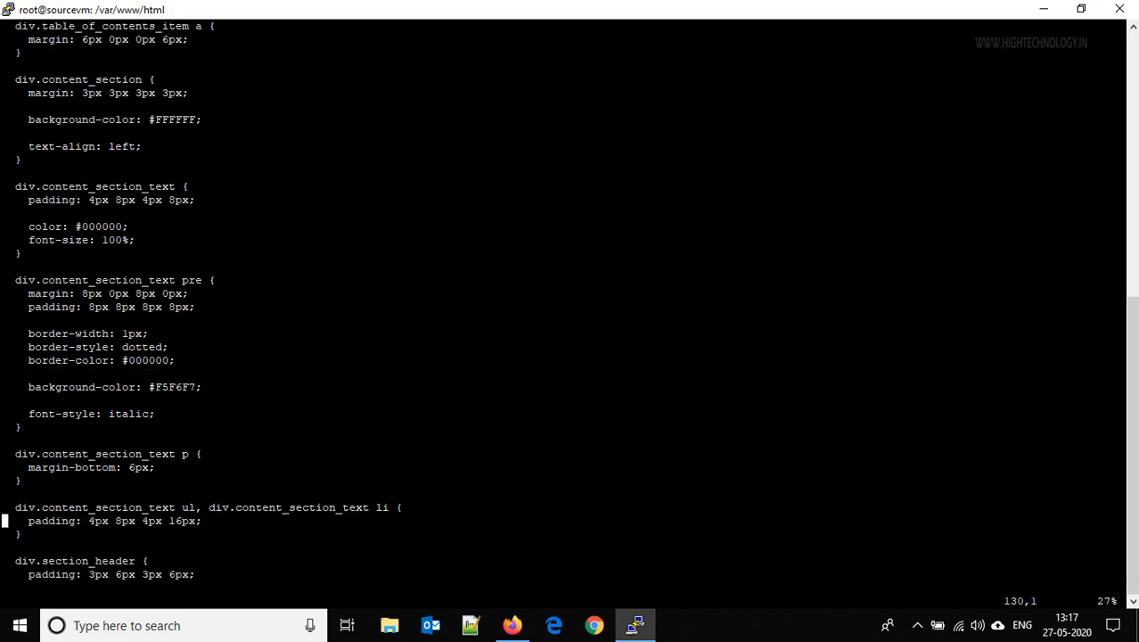
pyautogui.press('Down')
pyautogui.press('Down')
pyautogui.press('Down')
pyautogui.press('Down')
pyautogui.press('Down')
pyautogui.press('Down')
pyautogui.press('Down')
pyautogui.press('Down')
pyautogui.press('Down')
pyautogui.press('Down')
pyautogui.press('Down')
pyautogui.press('Down')
pyautogui.press('Down')
pyautogui.press('Down')
pyautogui.press('Down')
pyautogui.press('Down')
pyautogui.press('Down')
pyautogui.press('Down')
pyautogui.press('Down')
pyautogui.press('Down')
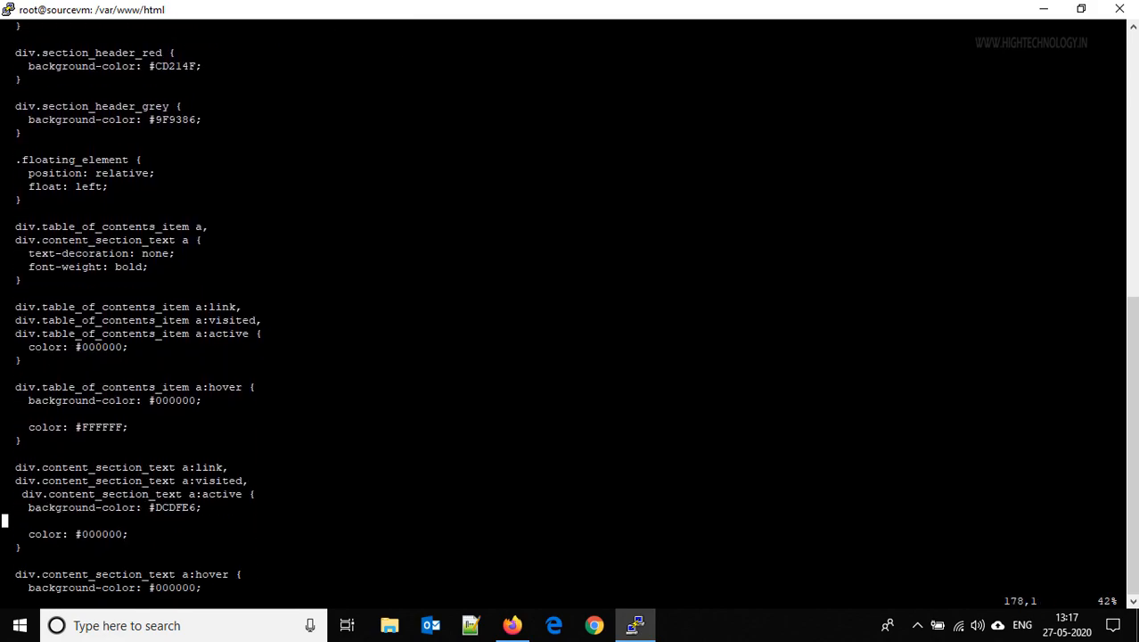
pyautogui.press('Down')
pyautogui.press('Down')
pyautogui.press('Down')
pyautogui.press('Down')
pyautogui.press('Down')
pyautogui.press('Down')
pyautogui.press('Down')
pyautogui.press('Up')
pyautogui.press('Up')
pyautogui.press('Up')
pyautogui.press('Up')
pyautogui.press('Up')
pyautogui.press('Up')
pyautogui.press('Up')
pyautogui.press('Up')
pyautogui.press('Up')
pyautogui.press('Up')
pyautogui.press('Up')
pyautogui.press('Up')
pyautogui.press('Up')
pyautogui.press('Up')
pyautogui.press('Up')
pyautogui.press('Up')
pyautogui.press('Up')
pyautogui.press('Up')
pyautogui.press('Up')
pyautogui.press('Up')
pyautogui.press('Down')
pyautogui.press('Down')
pyautogui.press('Right')
pyautogui.press('w')
pyautogui.press('w')
pyautogui.press('Right')
pyautogui.press('Right')
pyautogui.press('Right')
pyautogui.press('Right')
pyautogui.press('Right')
pyautogui.press('Right')
pyautogui.press('Right')
pyautogui.press('Right')
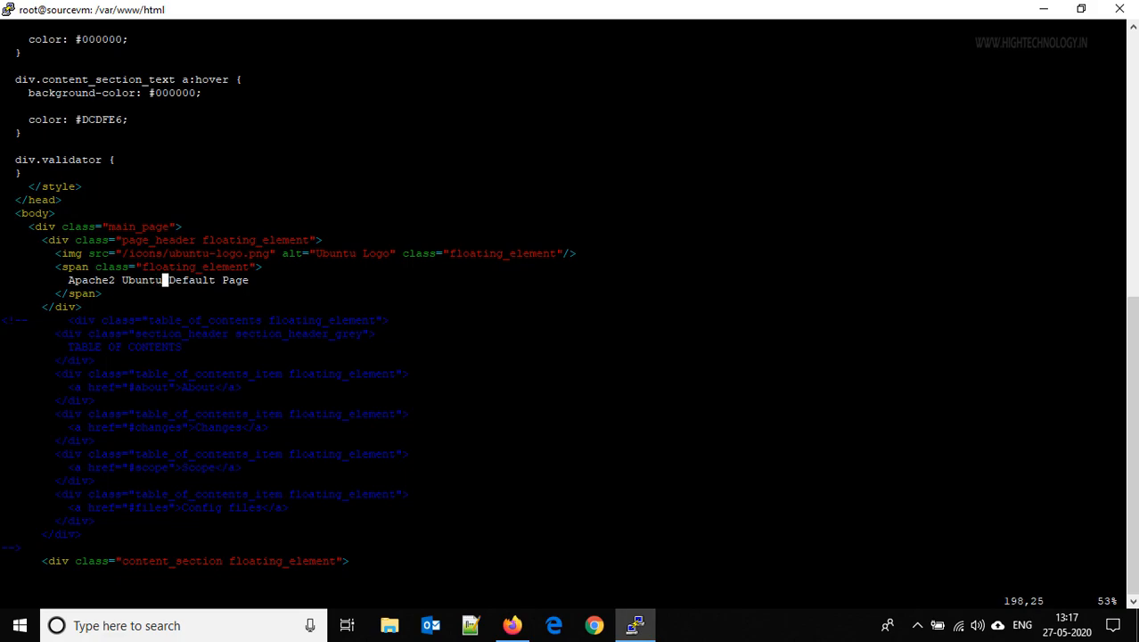
# Replace the heading text with 'Custom Images in Azure' and save the file with :wq
pyautogui.press('i')
pyautogui.press('Right')
pyautogui.press('Right')
pyautogui.press('Right')
pyautogui.press('Right')
pyautogui.press('Right')
pyautogui.press('Right')
pyautogui.press('Right')
pyautogui.press('Right')
pyautogui.press('Right')
pyautogui.press('Right')
pyautogui.press('Right')
pyautogui.press('Right')
pyautogui.press('Right')
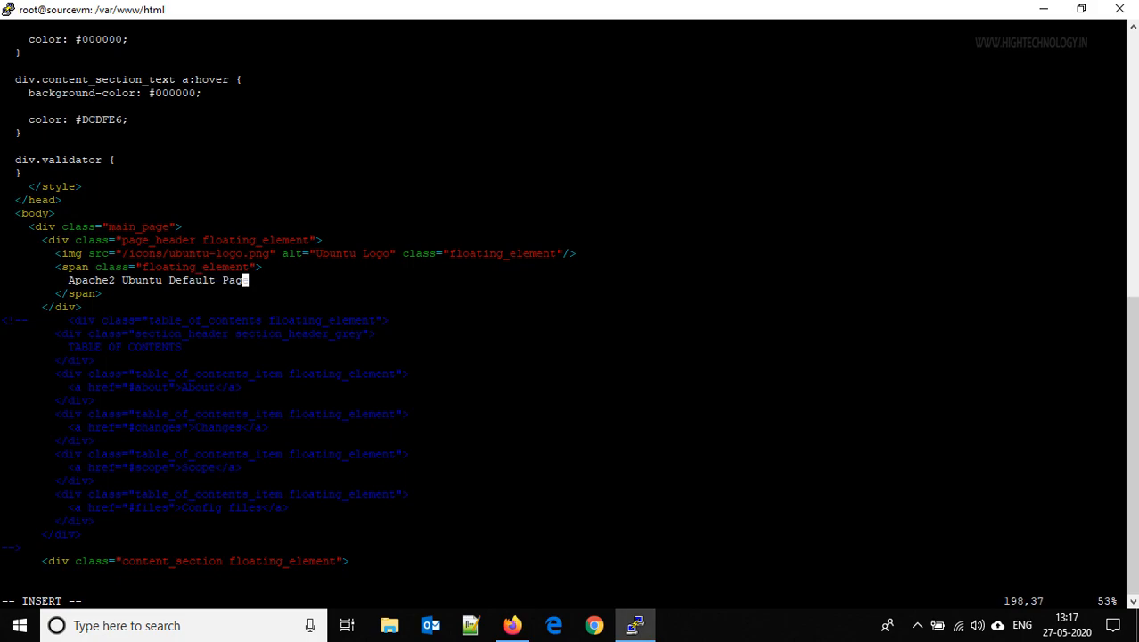
pyautogui.press('BackSpace')
pyautogui.press('BackSpace')
pyautogui.press('BackSpace')
pyautogui.press('BackSpace')
pyautogui.press('BackSpace')
pyautogui.press('BackSpace')
pyautogui.press('BackSpace')
pyautogui.press('BackSpace')
pyautogui.press('BackSpace')
pyautogui.press('BackSpace')
pyautogui.press('BackSpace')
pyautogui.press('BackSpace')
pyautogui.press('BackSpace')
pyautogui.press('BackSpace')
pyautogui.press('BackSpace')
pyautogui.press('BackSpace')
pyautogui.press('BackSpace')
pyautogui.press('BackSpace')
pyautogui.press('BackSpace')
pyautogui.press('BackSpace')
pyautogui.press('BackSpace')
pyautogui.press('BackSpace')
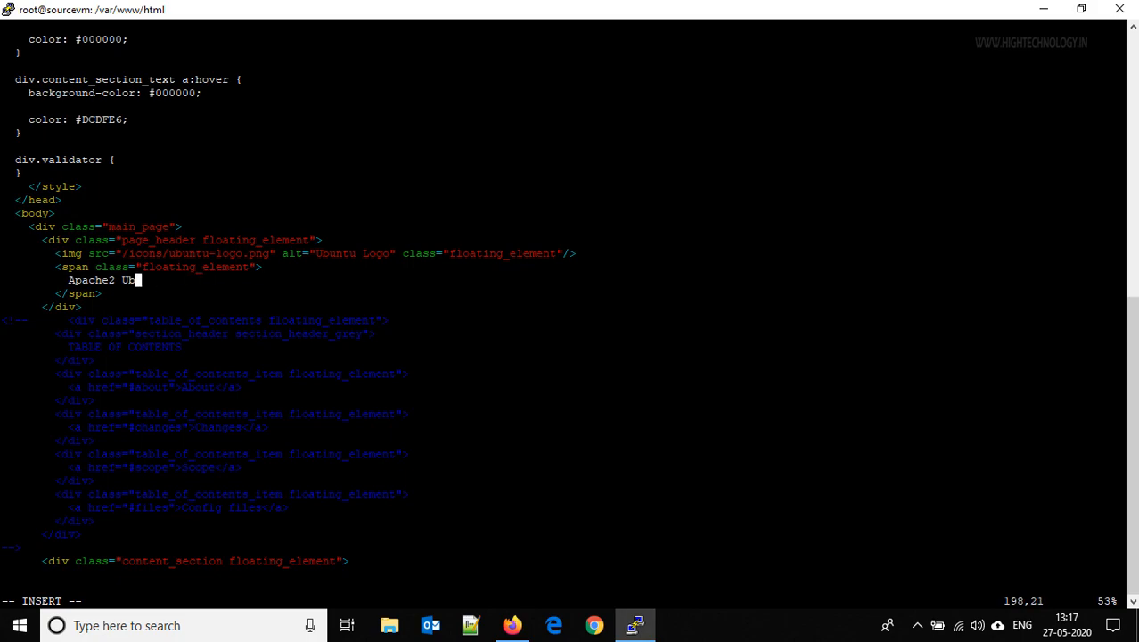
pyautogui.press('BackSpace')
pyautogui.press('BackSpace')
pyautogui.write('Custom Images i')
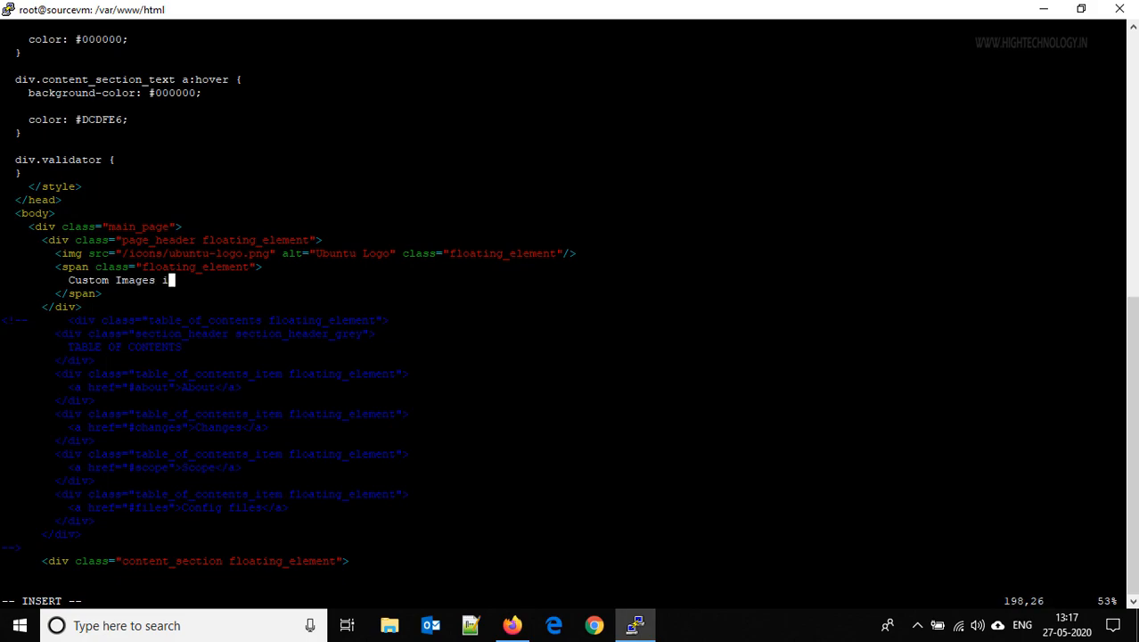
pyautogui.write('n Azure')
pyautogui.press('Escape')
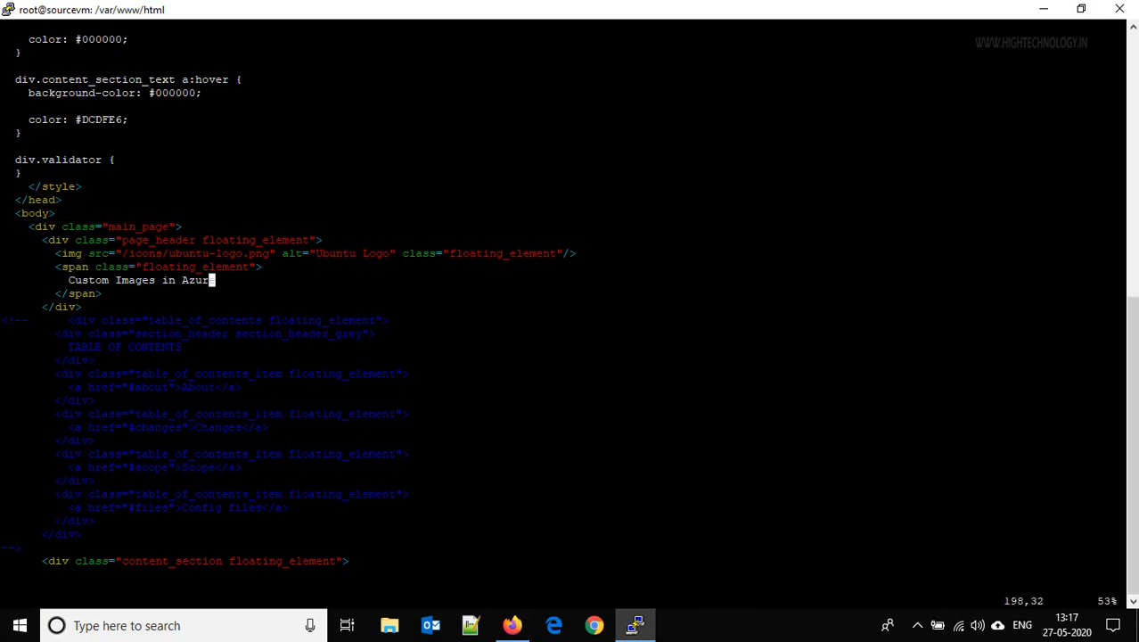
pyautogui.write(':wq!')
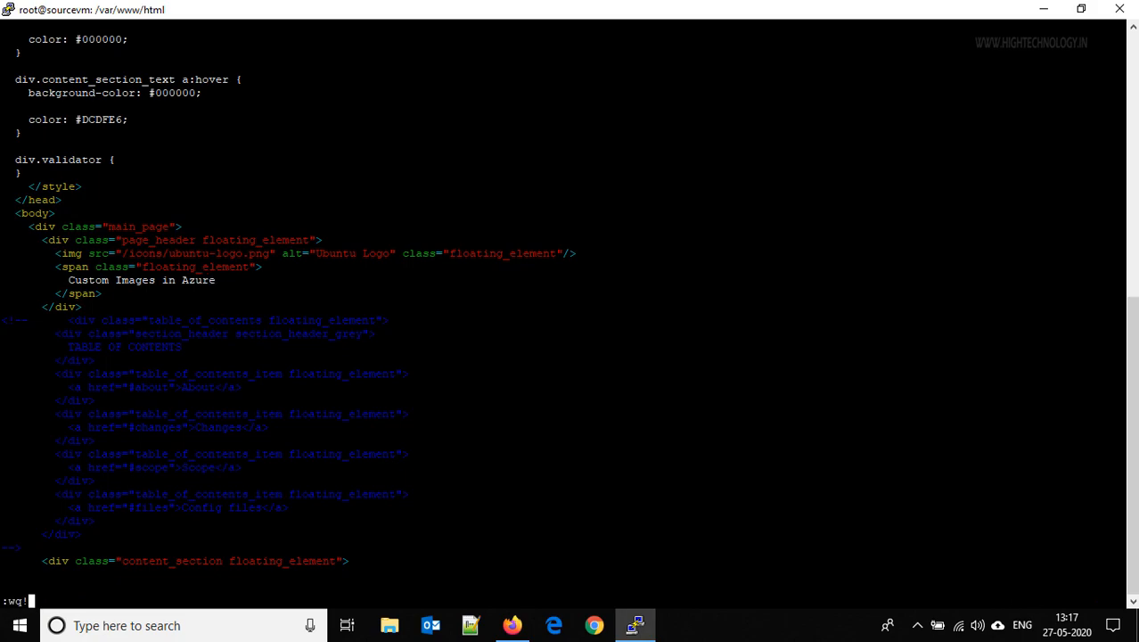
pyautogui.press('Return')
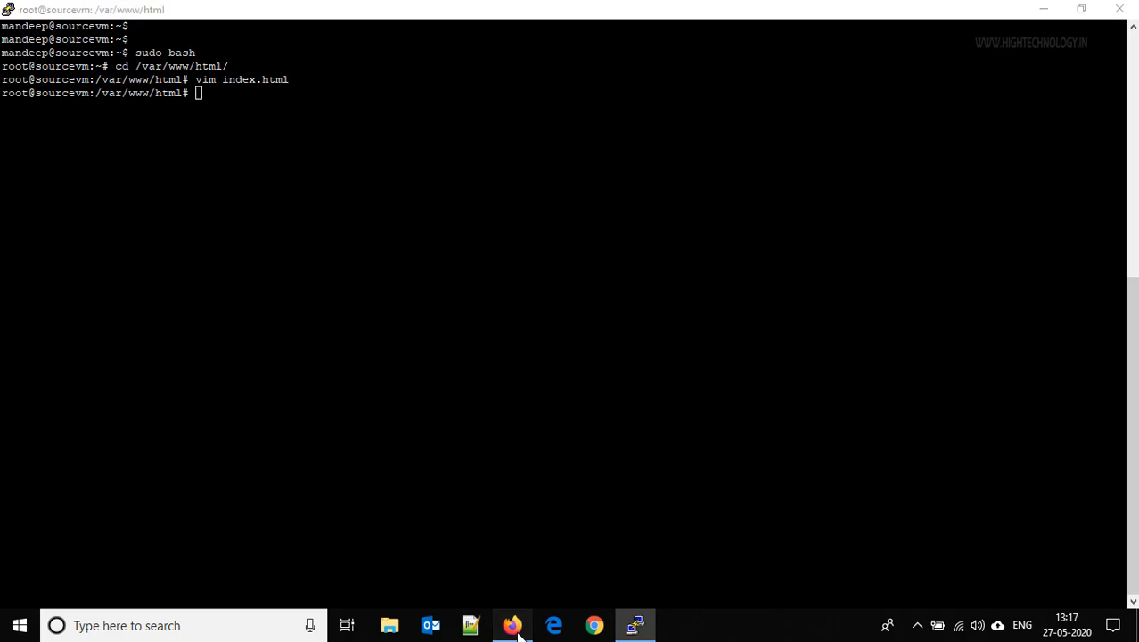
# Reload the Apache tab to show the new heading, then begin typing waagent -deprovision in PuTTY
pyautogui.click(512, 624)
pyautogui.click(268, 14)
pyautogui.click(73, 46)
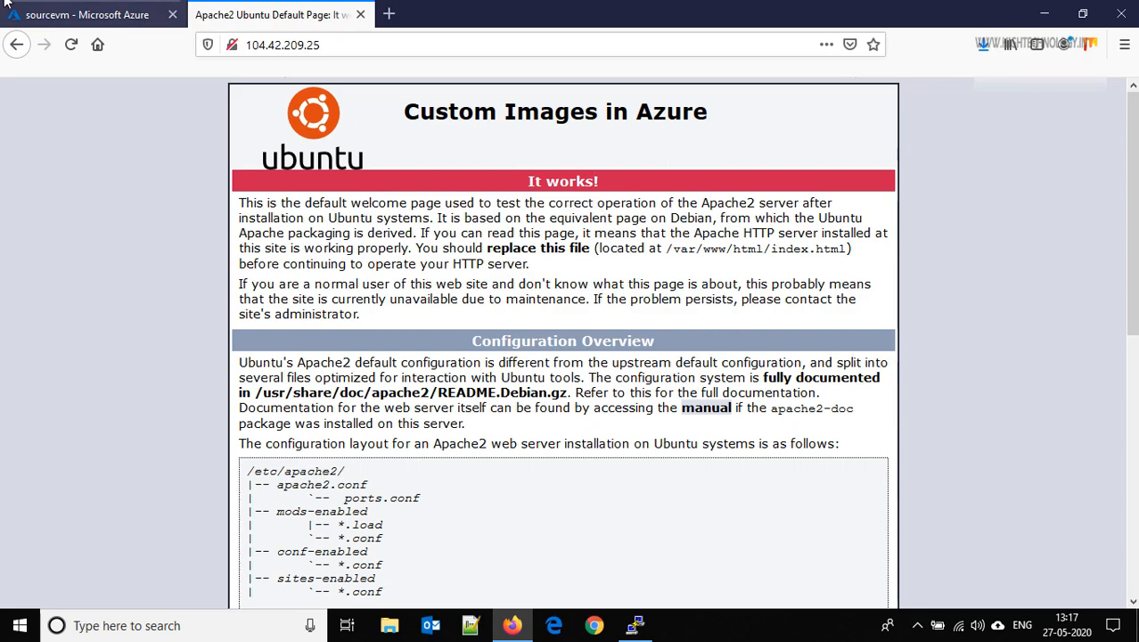
pyautogui.click(88, 14)
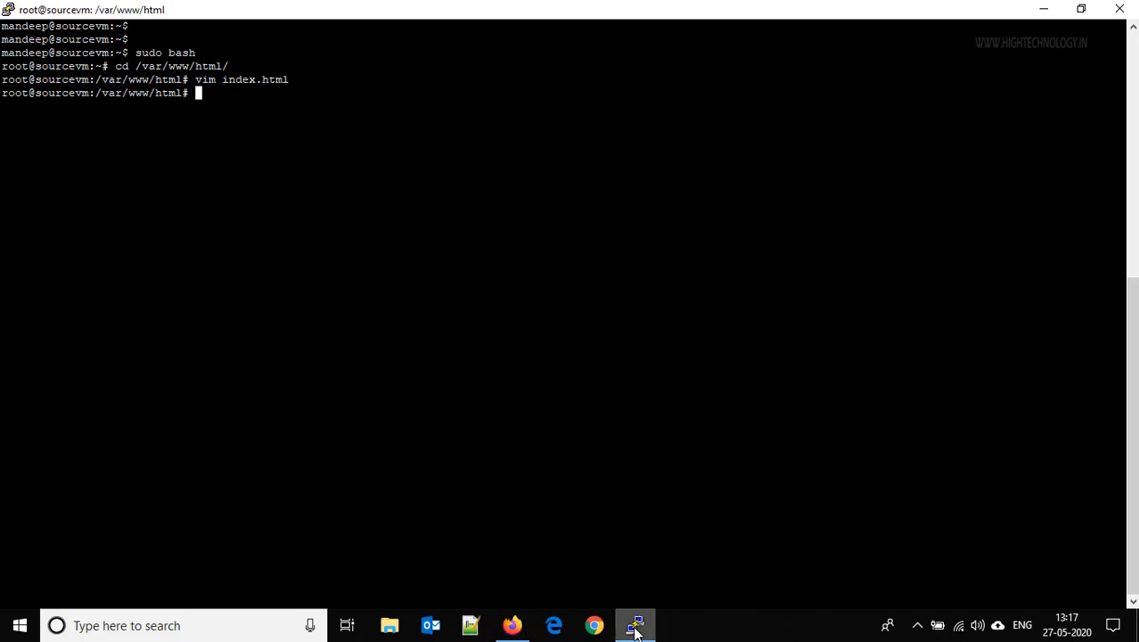
pyautogui.click(636, 625)
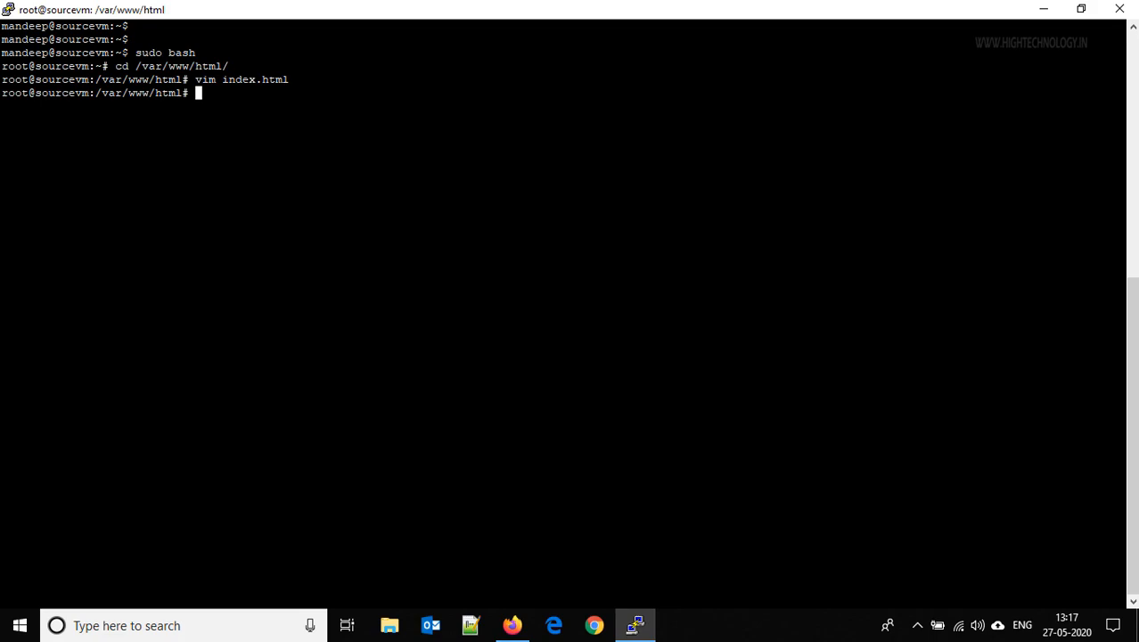
pyautogui.press('Return')
pyautogui.press('Return')
pyautogui.press('Return')
pyautogui.press('Return')
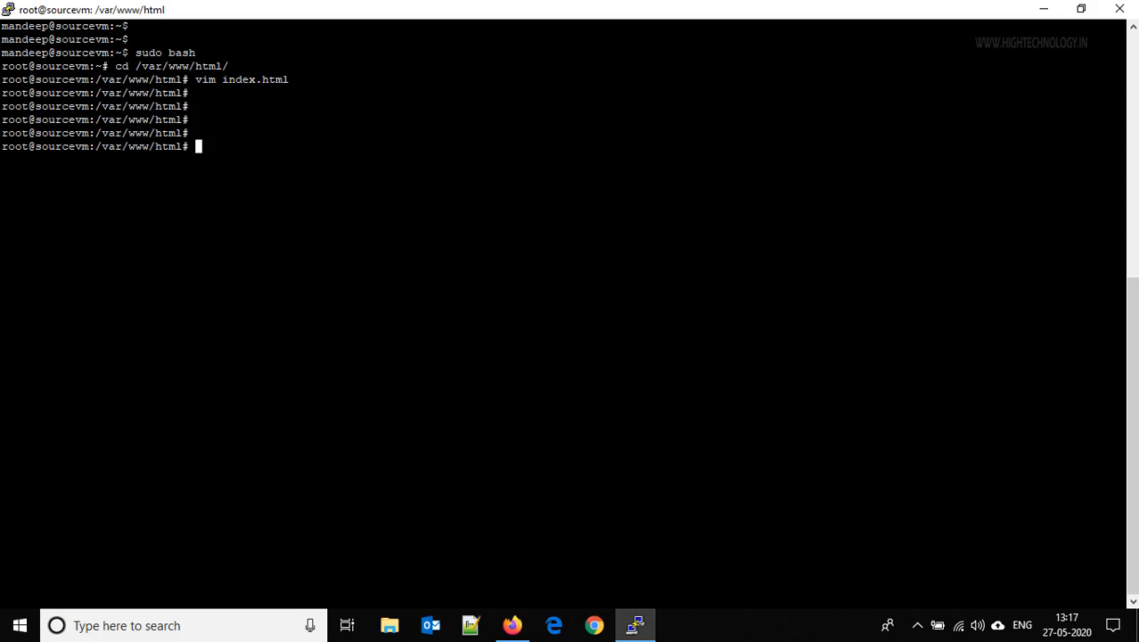
pyautogui.write('waagent -deprovisi')
# Run waagent -deprovision and answer y to confirm deprovisioning sourcevm
pyautogui.write('on')
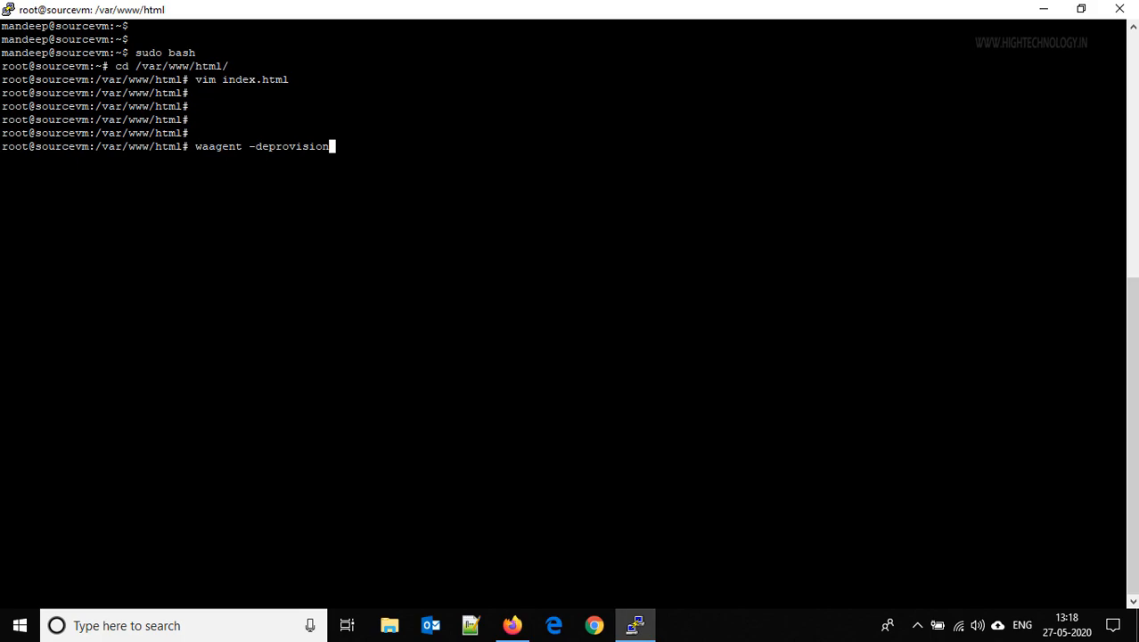
pyautogui.write('+')
pyautogui.press('BackSpace')
pyautogui.press('Return')
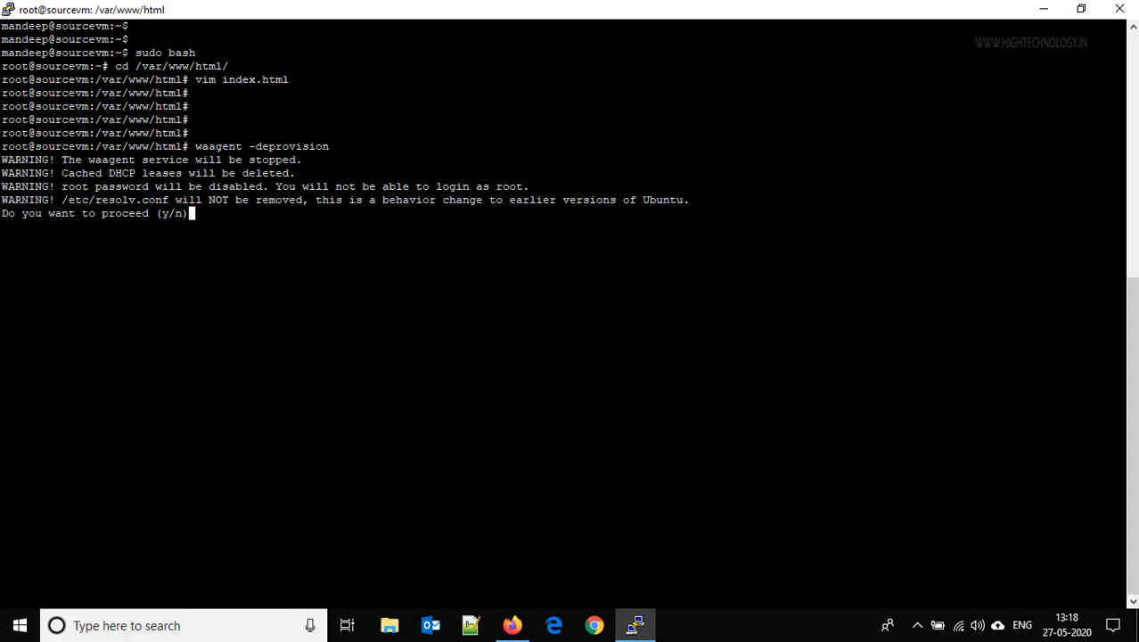
pyautogui.write('y')
pyautogui.press('Return')
# Exit the root shell and log out to close the PuTTY session
pyautogui.write('exit')
pyautogui.press('Return')
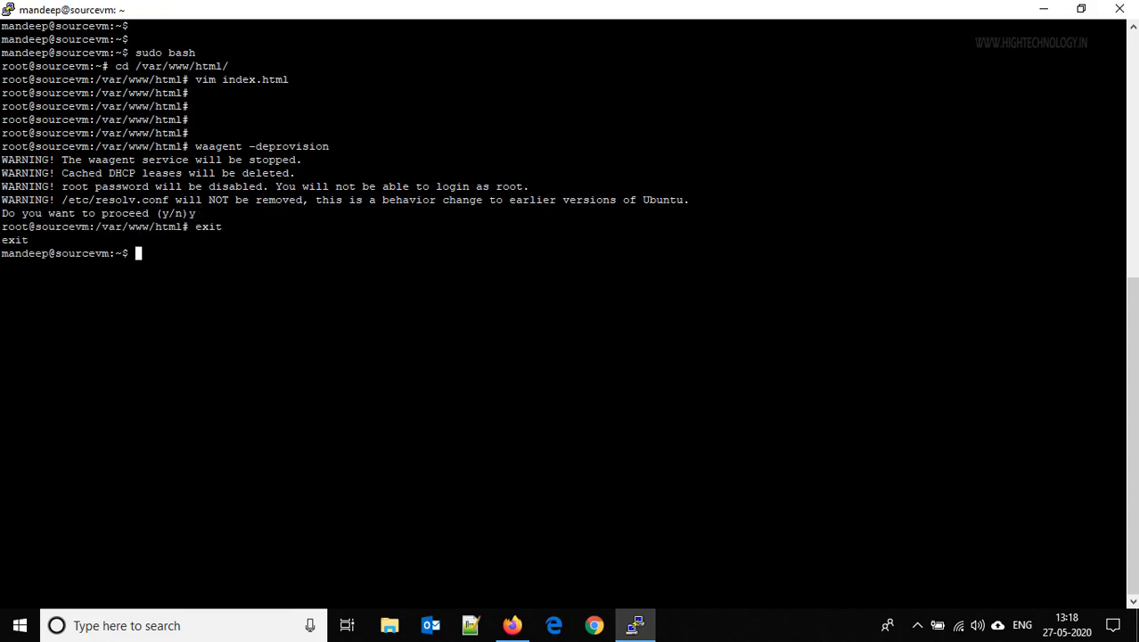
pyautogui.write('exit')
pyautogui.press('Return')
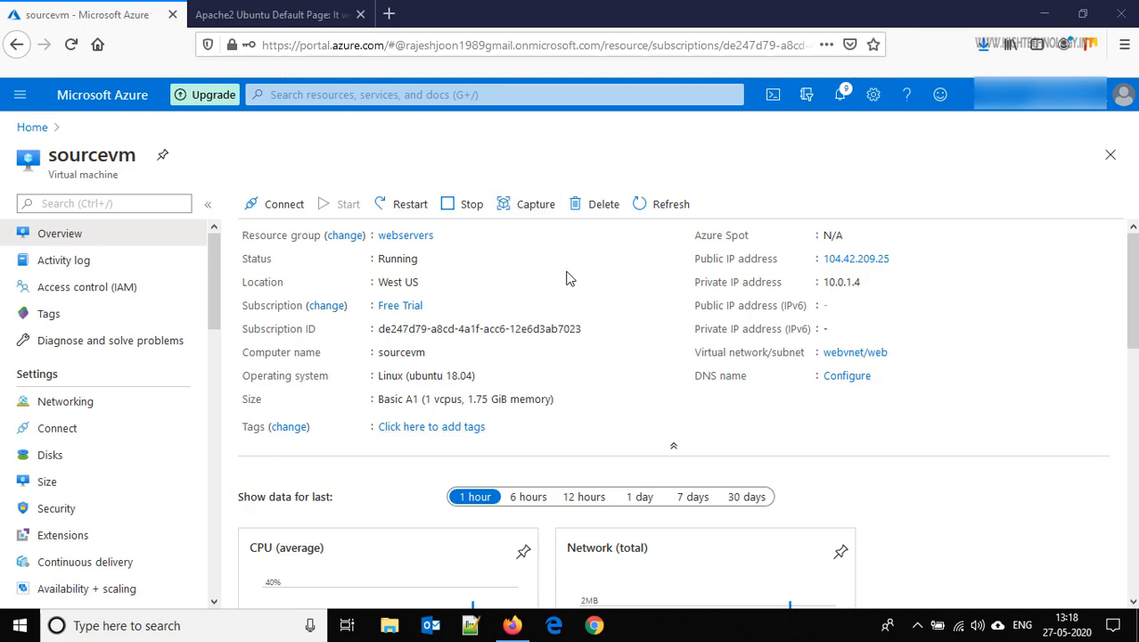
# Capture sourcevm as image 'webapp-patchedimage' with automatic VM deletion enabled
pyautogui.click(530, 212)
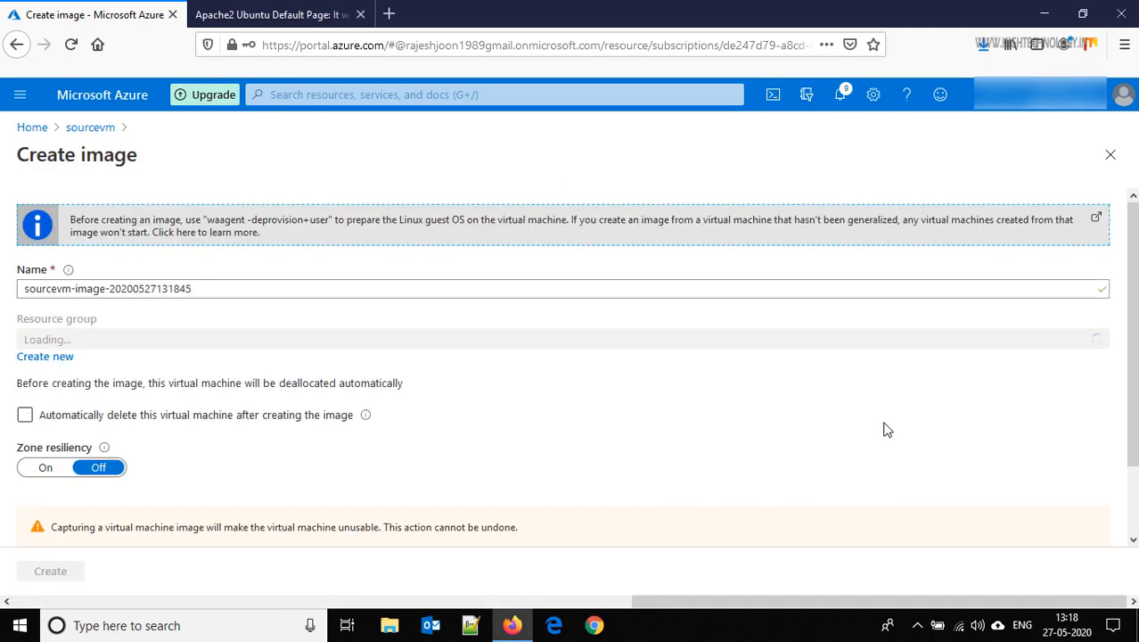
pyautogui.click(256, 294)
pyautogui.tripleClick(256, 294)
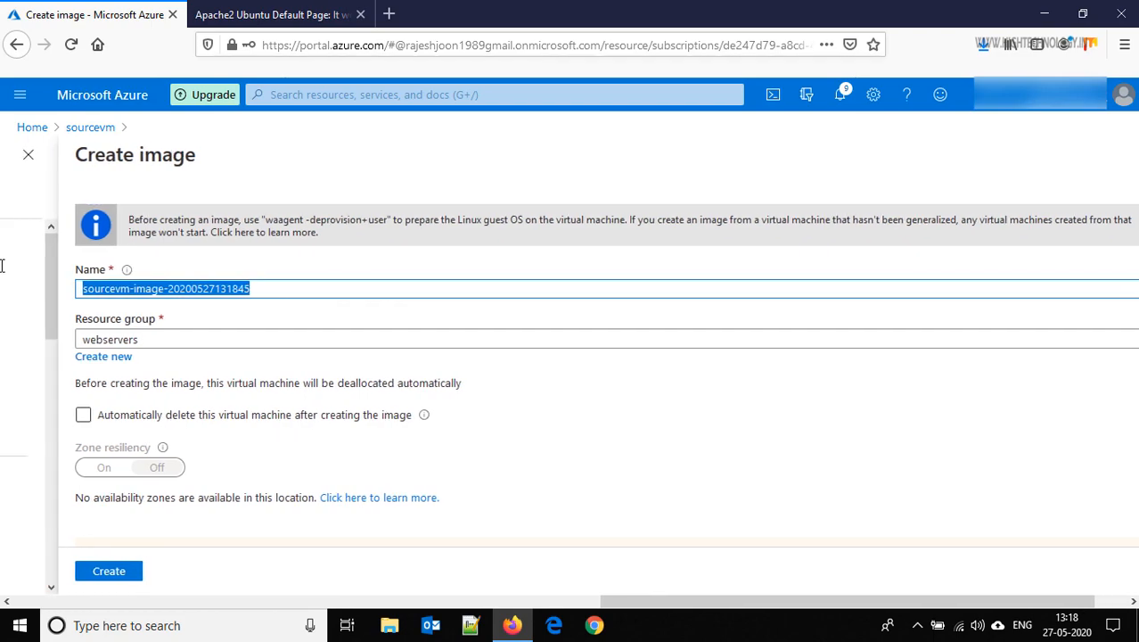
pyautogui.write('webapp')
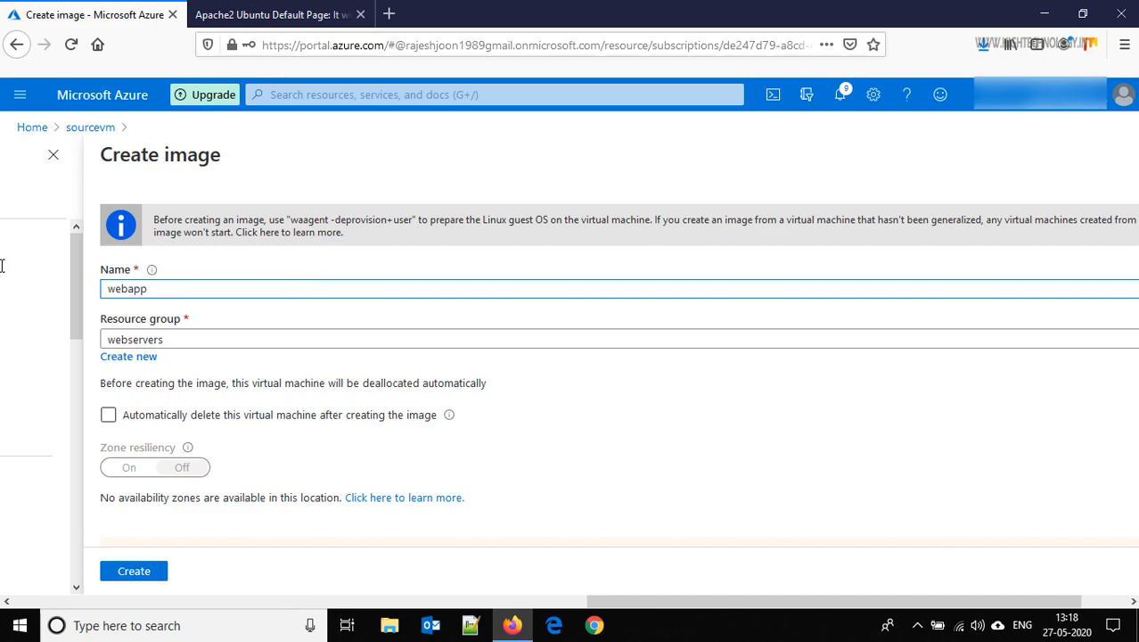
pyautogui.write('-patchedimage')
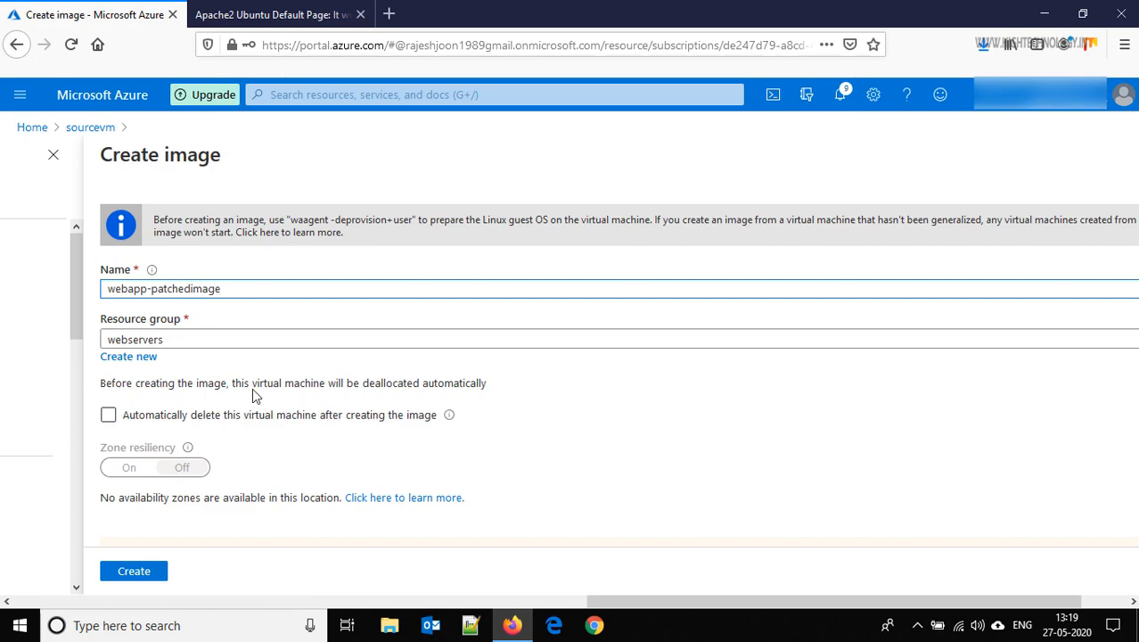
pyautogui.click(108, 415)
pyautogui.click(107, 416)
pyautogui.click(109, 417)
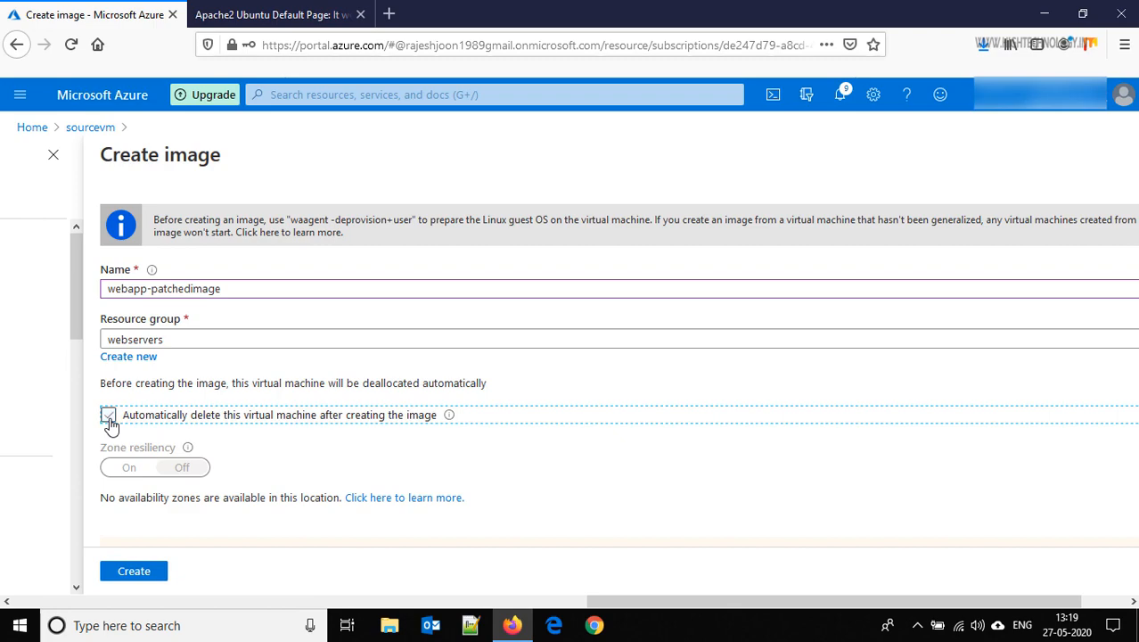
pyautogui.click(108, 417)
# Confirm by typing the VM name sourcevm and start creating the image
pyautogui.click(133, 572)
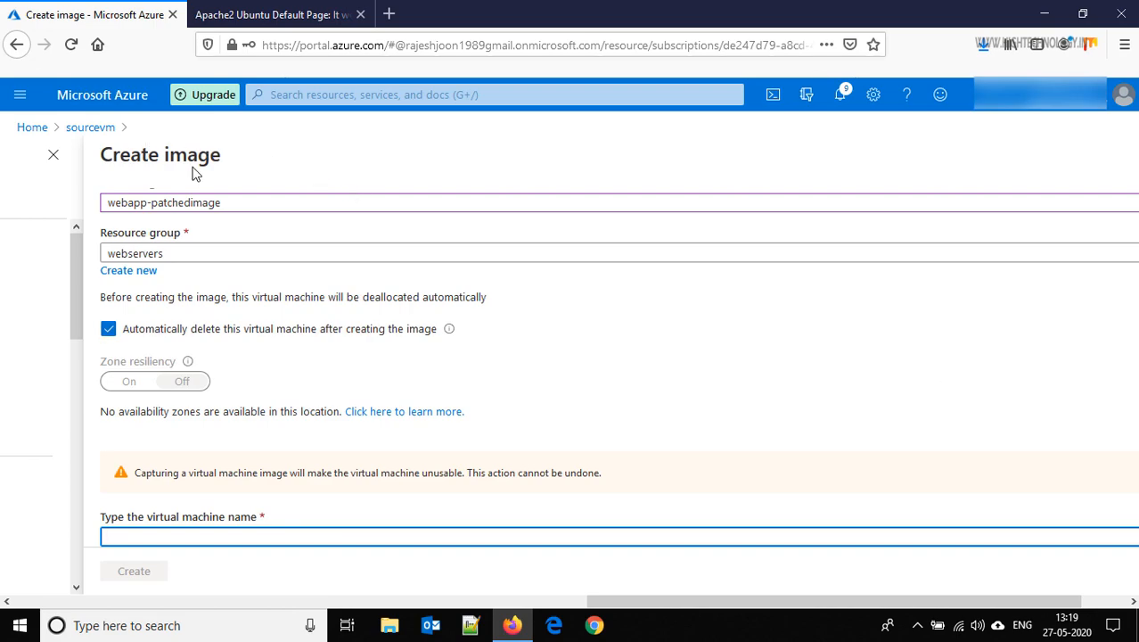
pyautogui.write('sourcevm')
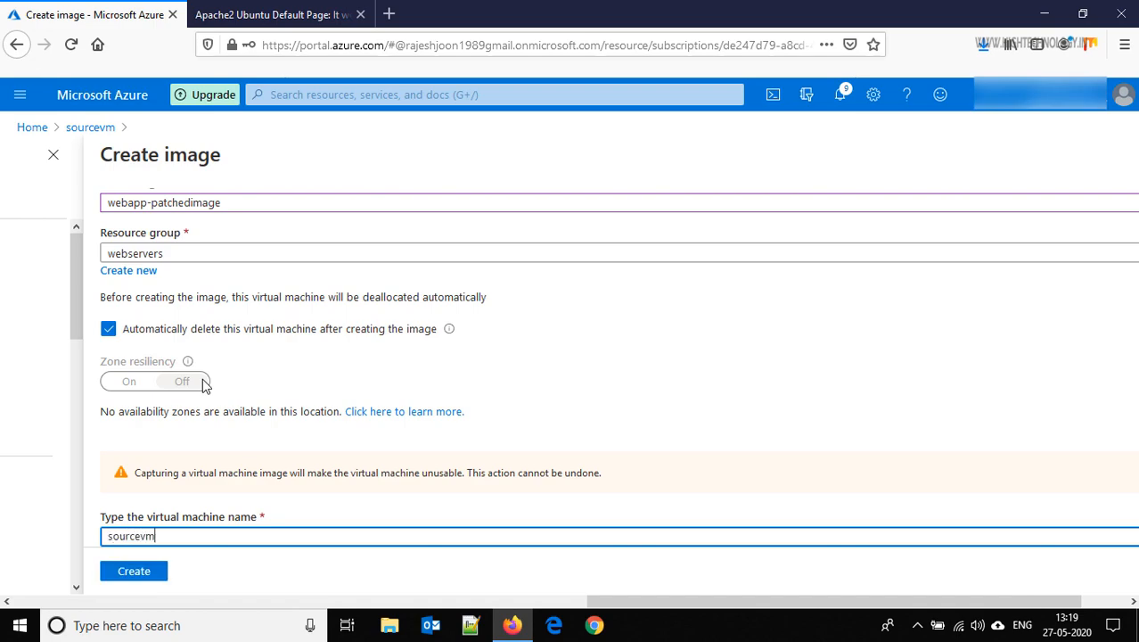
pyautogui.click(136, 573)
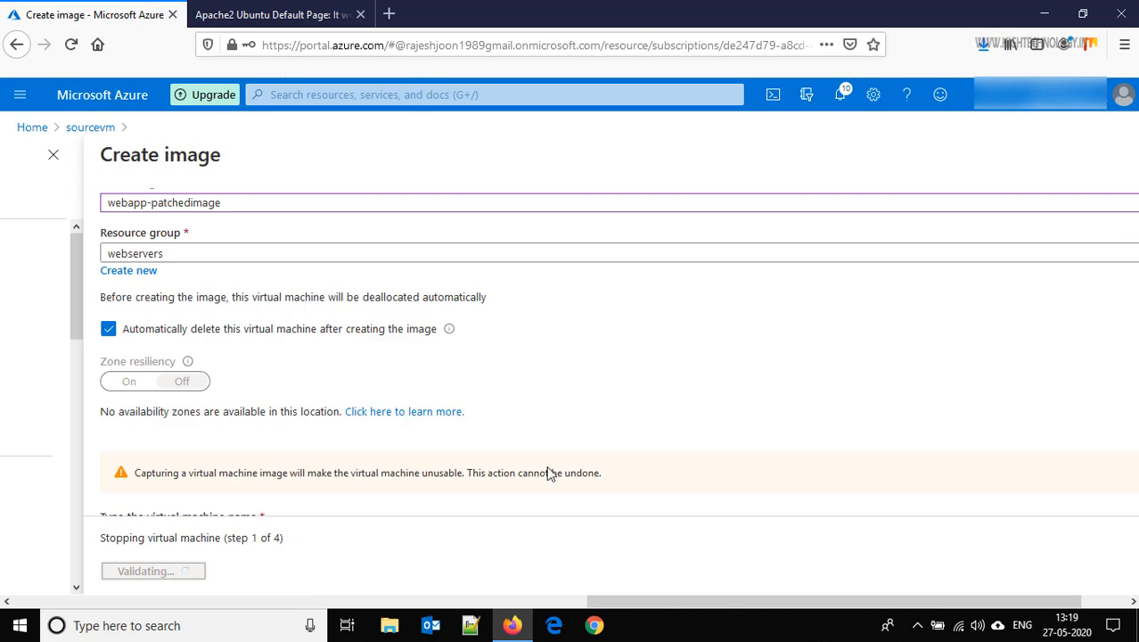
# Check the notifications for the Stopping virtual machine progress, then close the panel
pyautogui.click(838, 103)
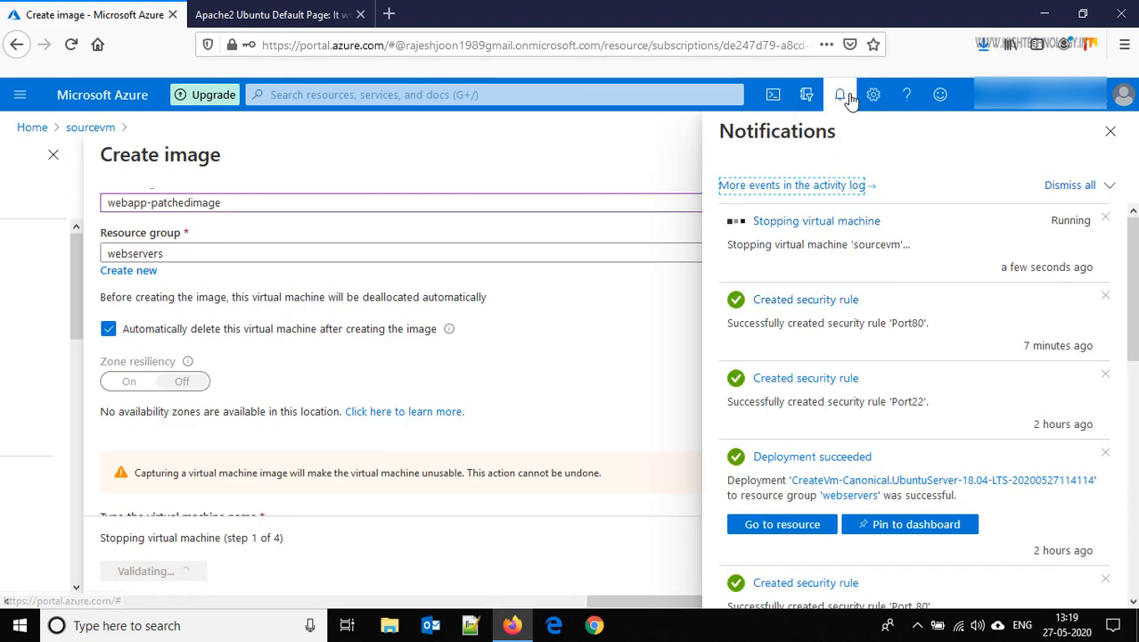
pyautogui.click(847, 98)
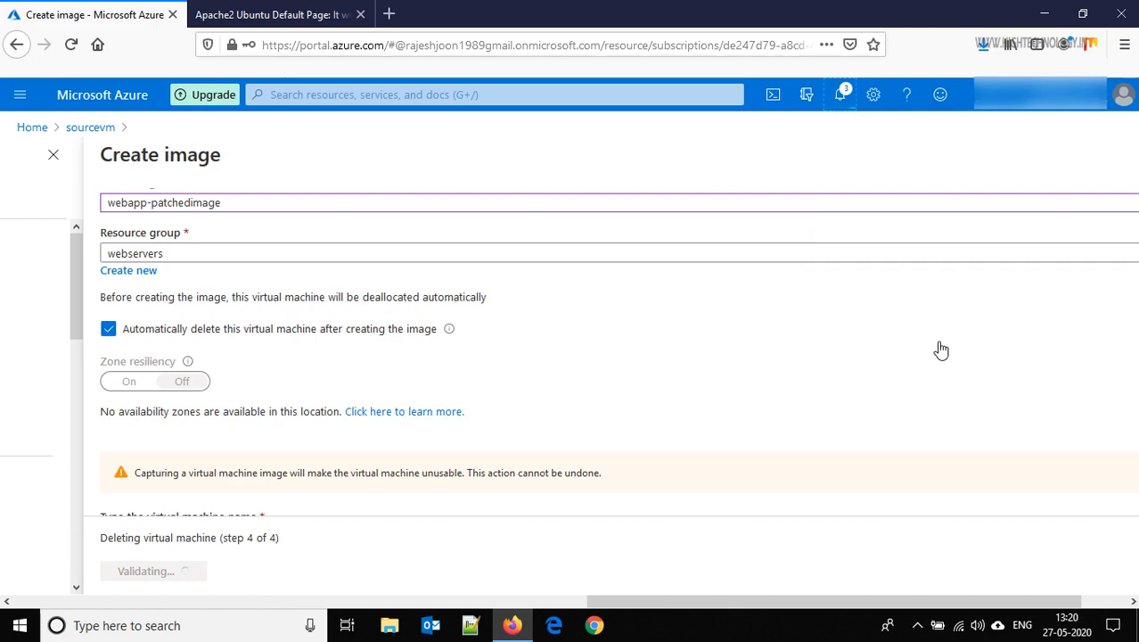
# Refresh the webservers resource group's contents twice to check the capture results
pyautogui.click(32, 128)
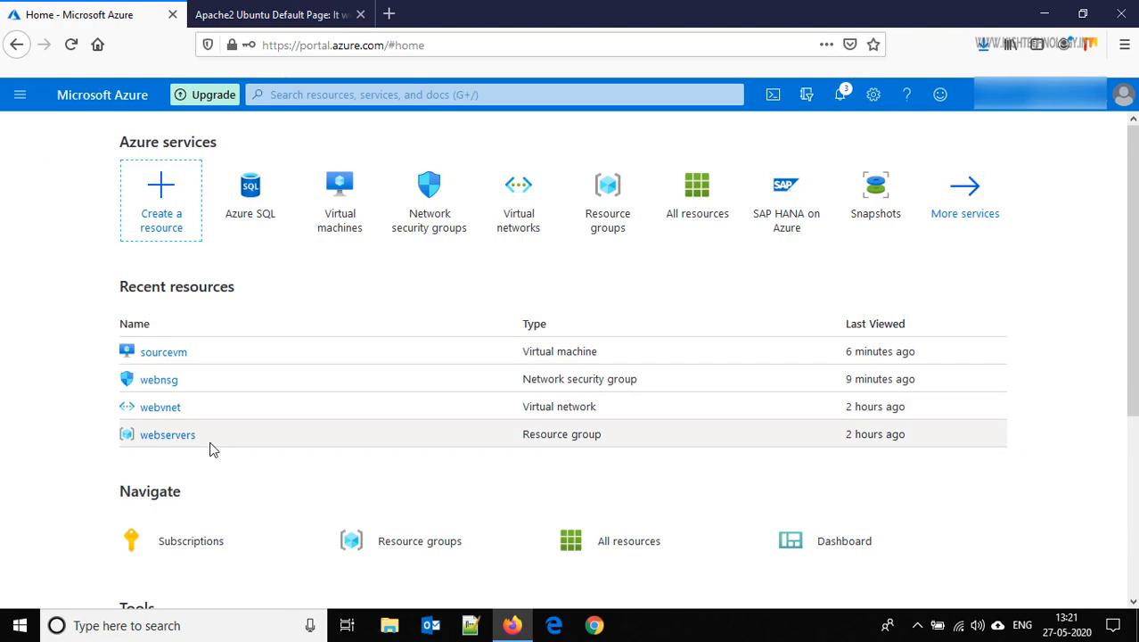
pyautogui.click(169, 436)
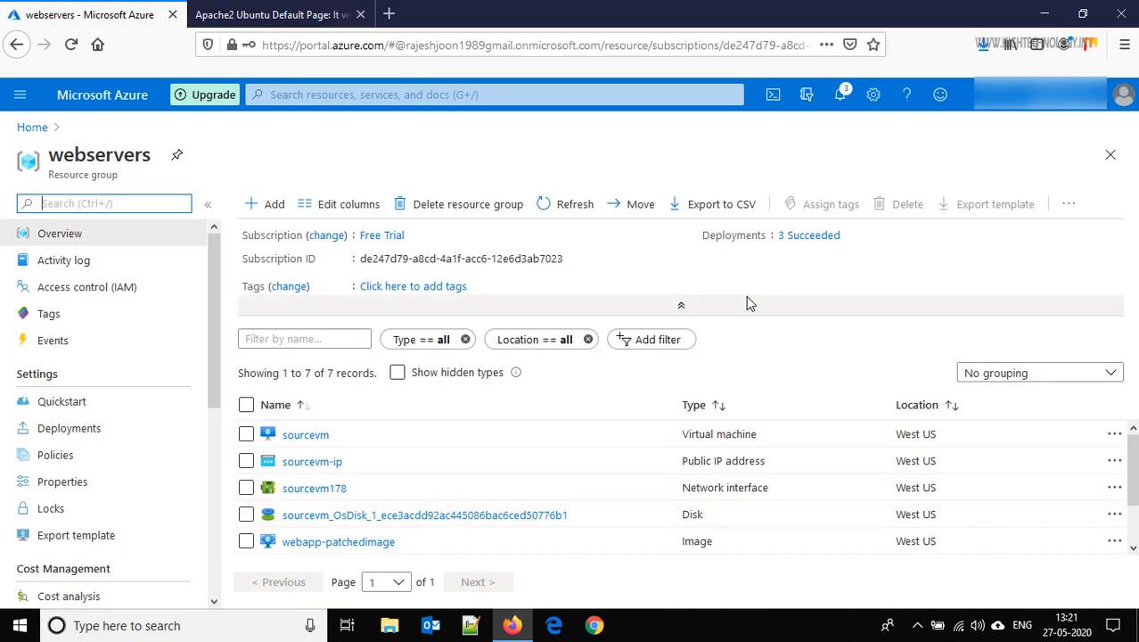
pyautogui.click(564, 212)
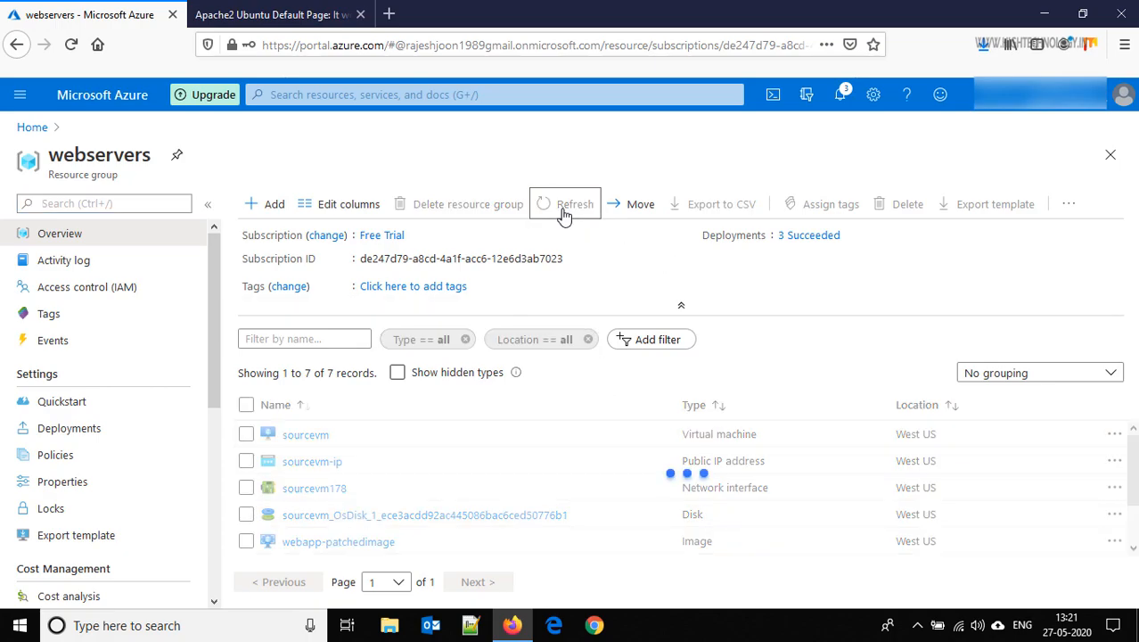
pyautogui.click(563, 212)
pyautogui.click(34, 127)
# Refresh the Virtual machines list until sourcevm disappears and no VMs remain
pyautogui.click(337, 217)
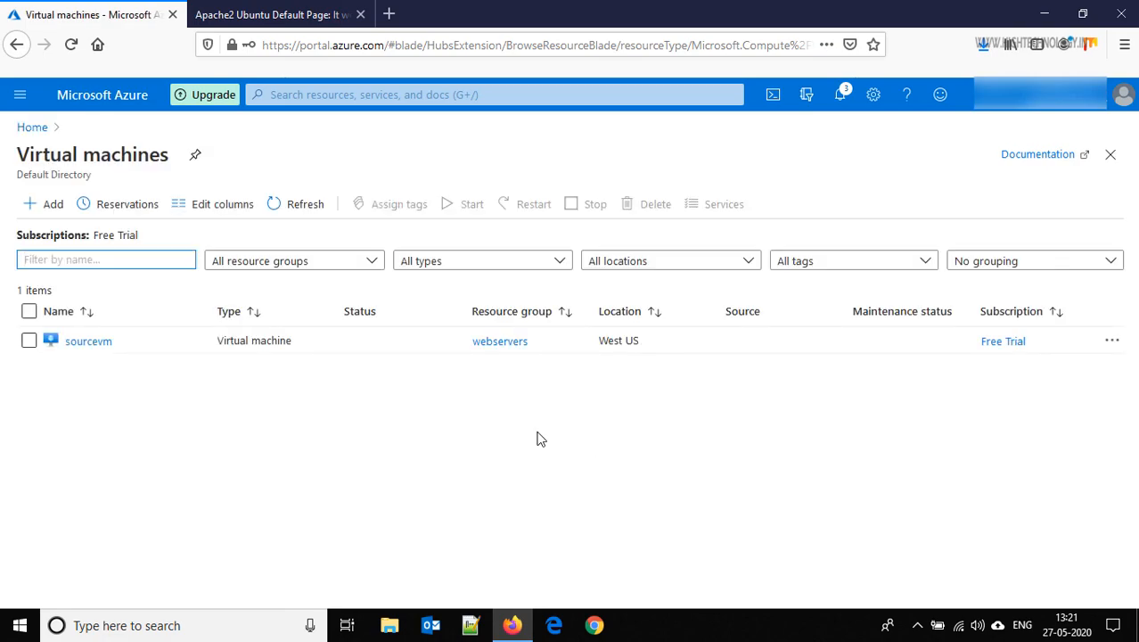
pyautogui.click(300, 205)
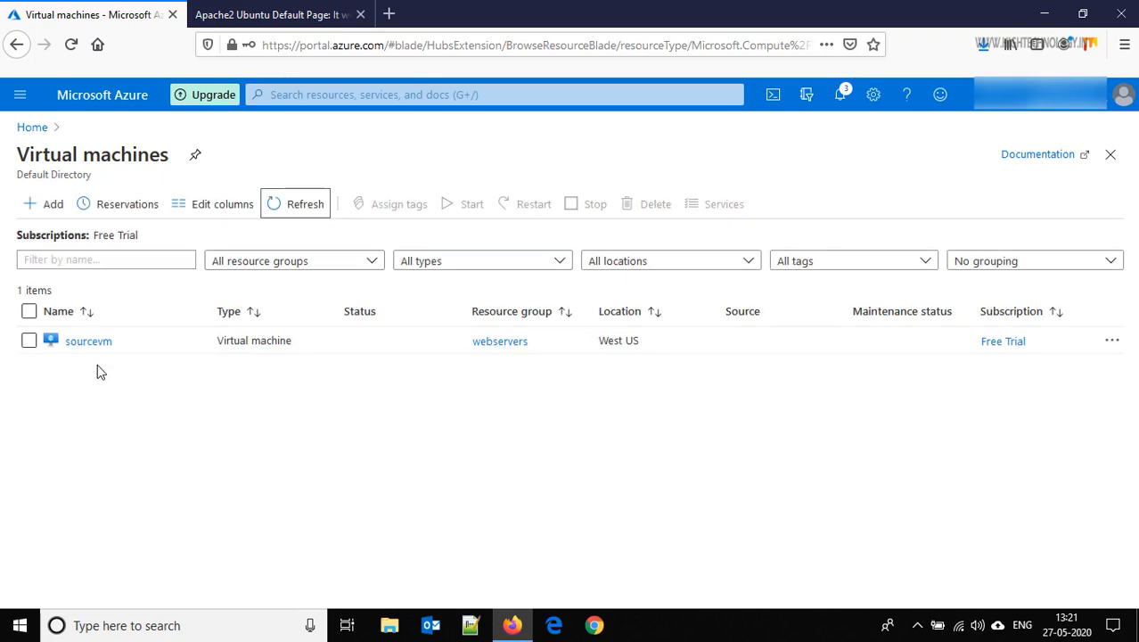
pyautogui.click(82, 347)
pyautogui.click(82, 344)
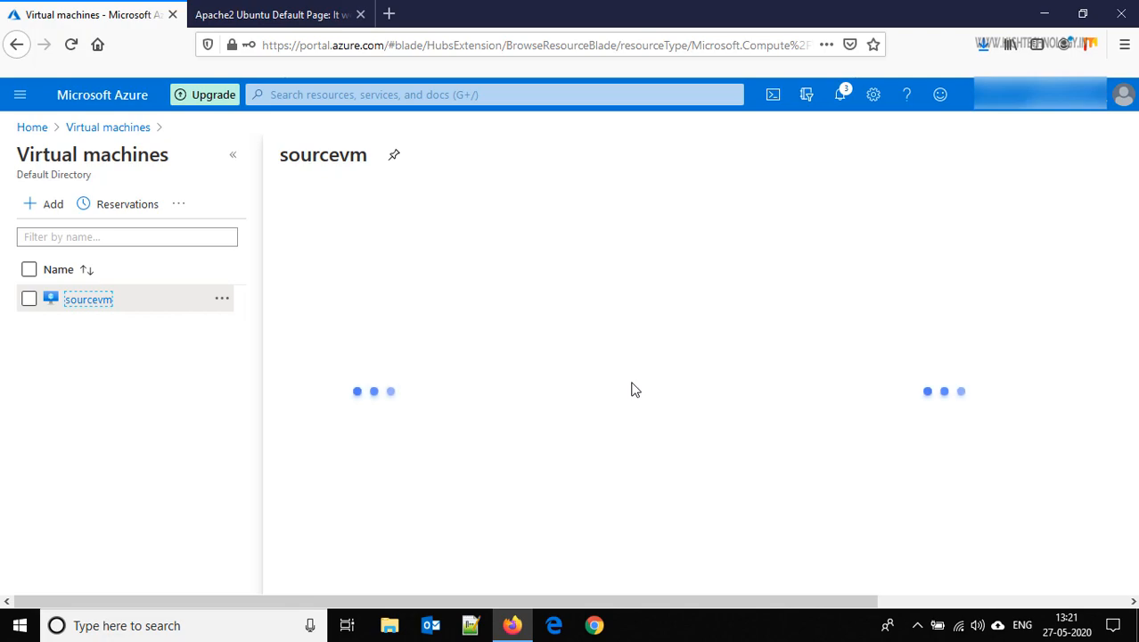
pyautogui.click(113, 131)
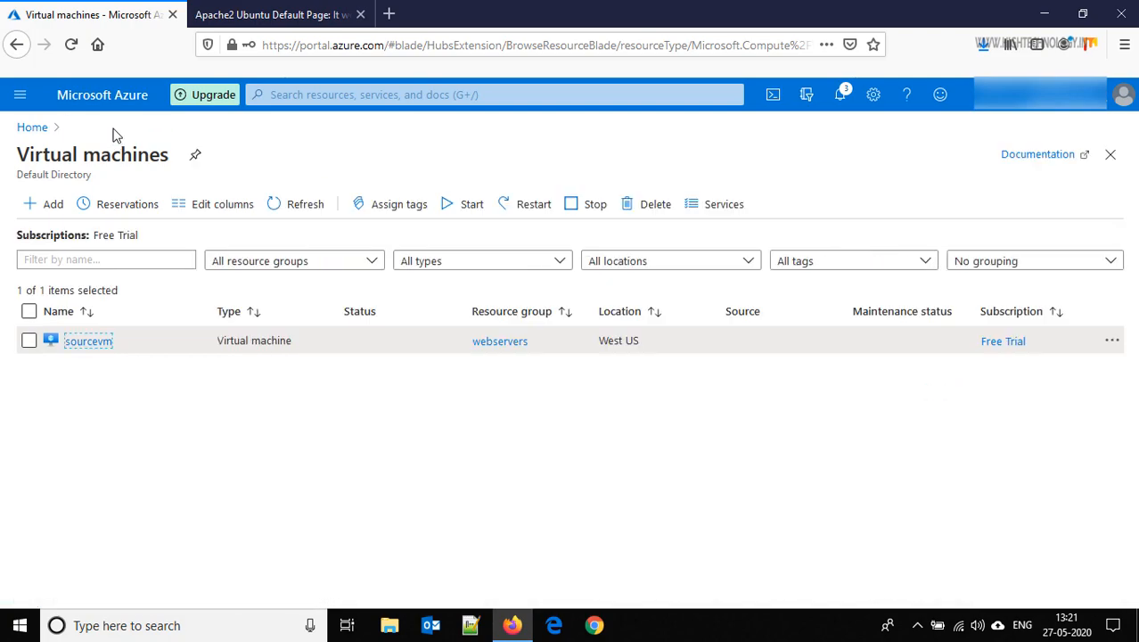
pyautogui.click(308, 207)
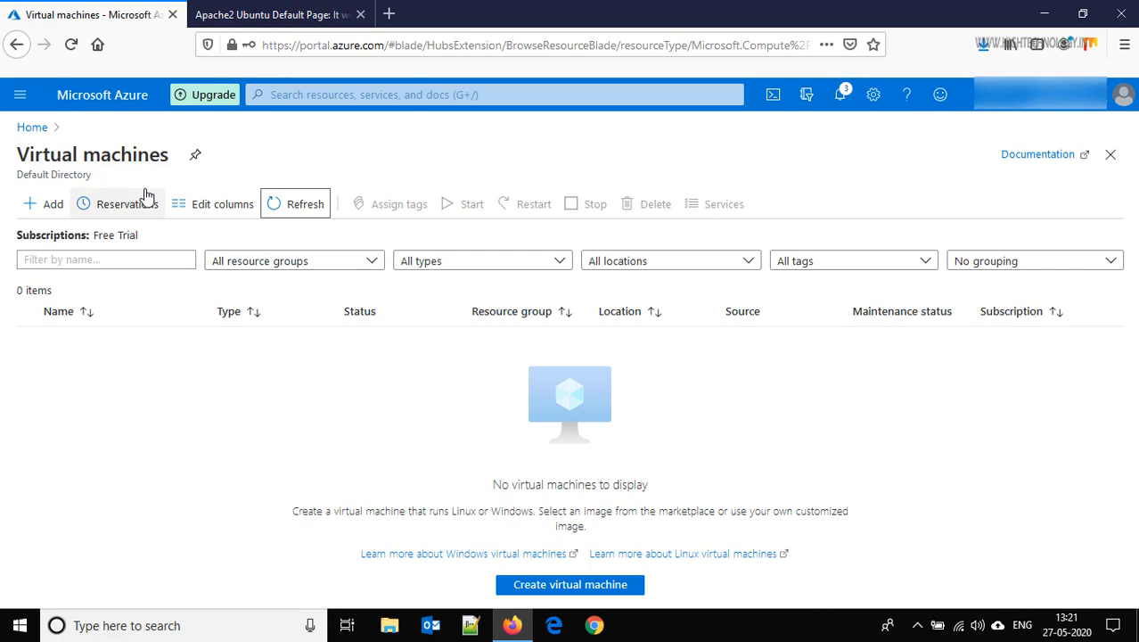
pyautogui.click(32, 126)
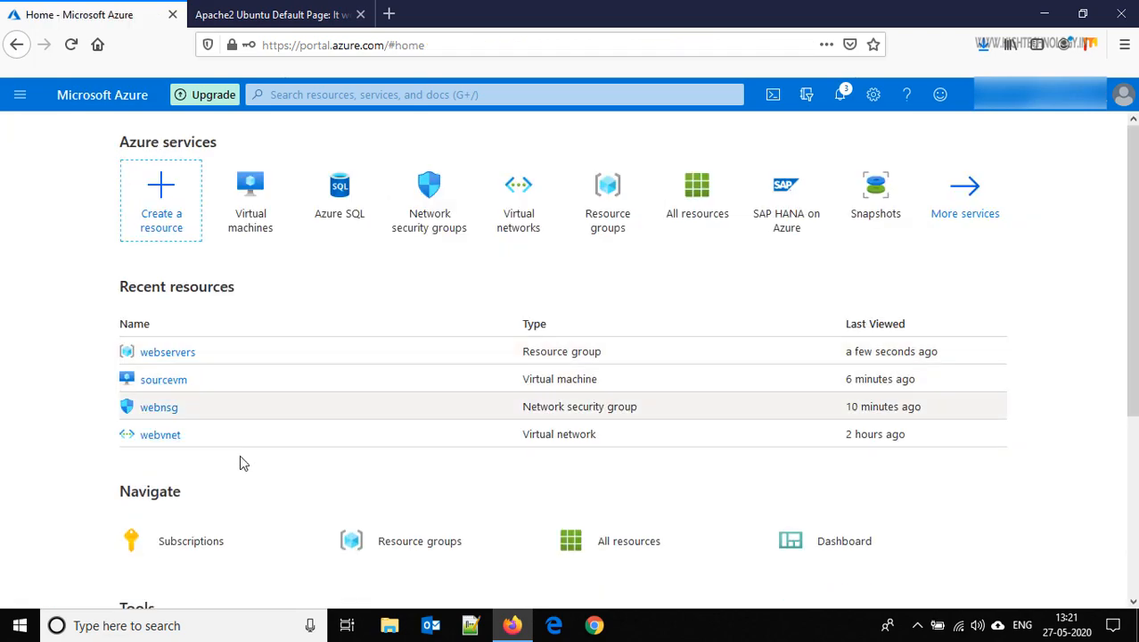
# Open the webapp-patchedimage image from the webservers resource group
pyautogui.click(165, 356)
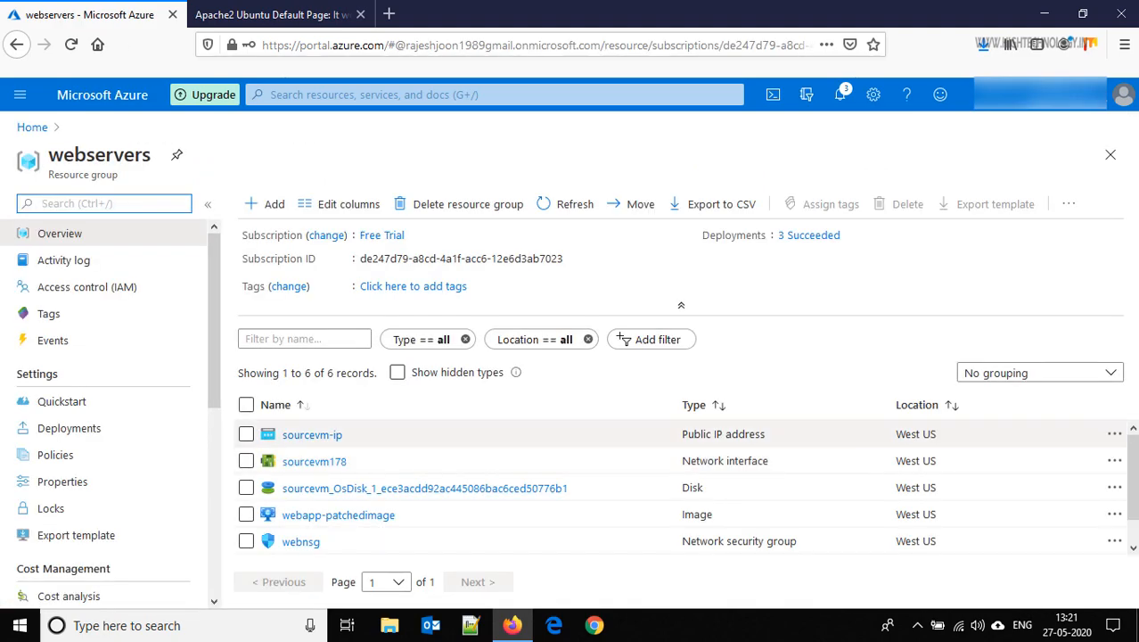
pyautogui.scroll(-1, 1132, 481)
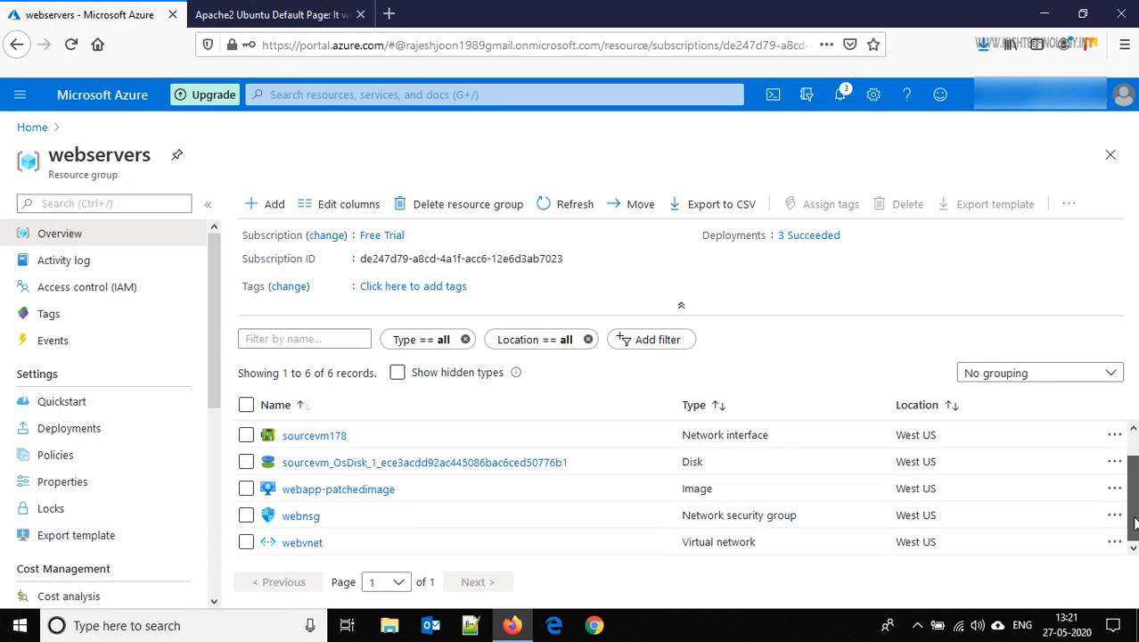
pyautogui.click(350, 493)
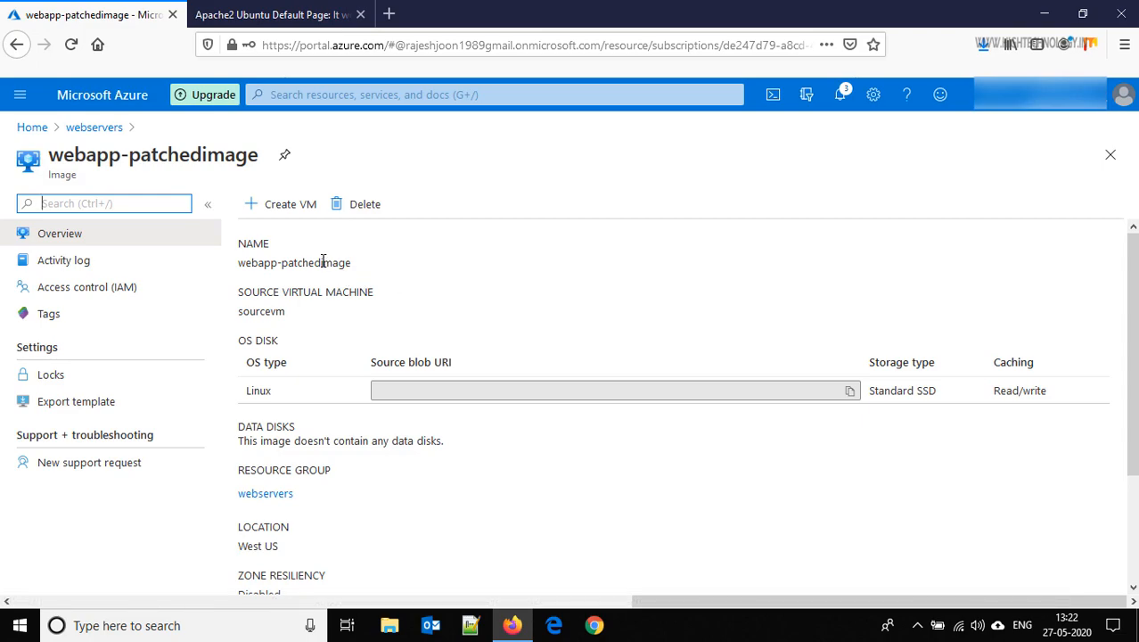
# Start a new VM from the image and name it app1
pyautogui.click(283, 210)
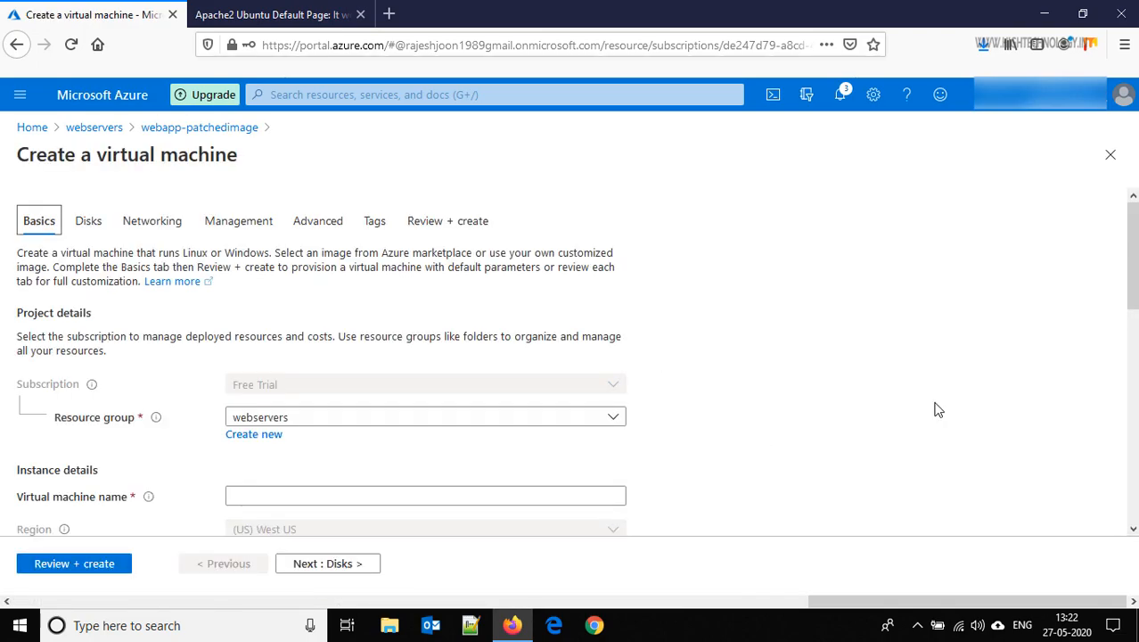
pyautogui.scroll(-2, 644, 320)
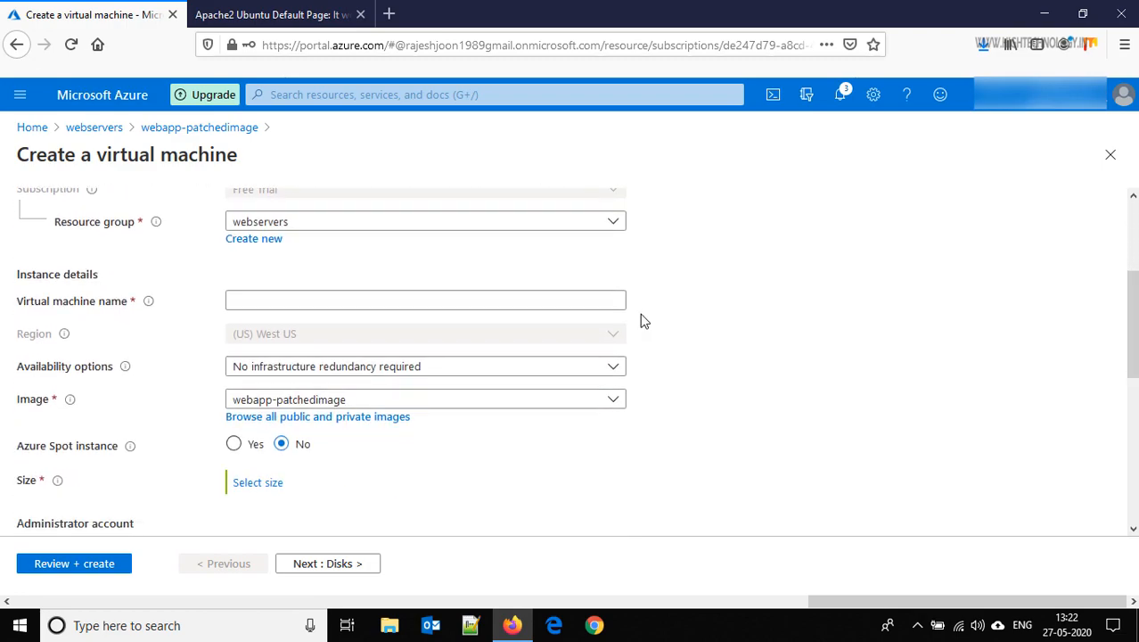
pyautogui.click(529, 306)
pyautogui.write('app1')
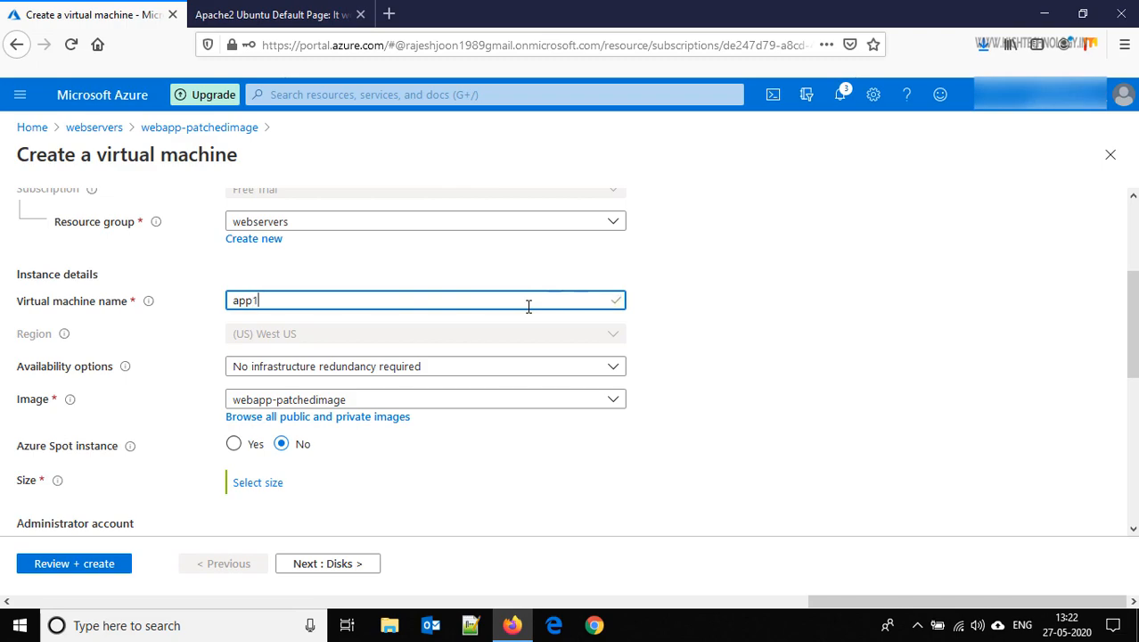
# Bring up the list of available VM sizes
pyautogui.moveTo(1133, 356); pyautogui.dragTo(1133, 424)
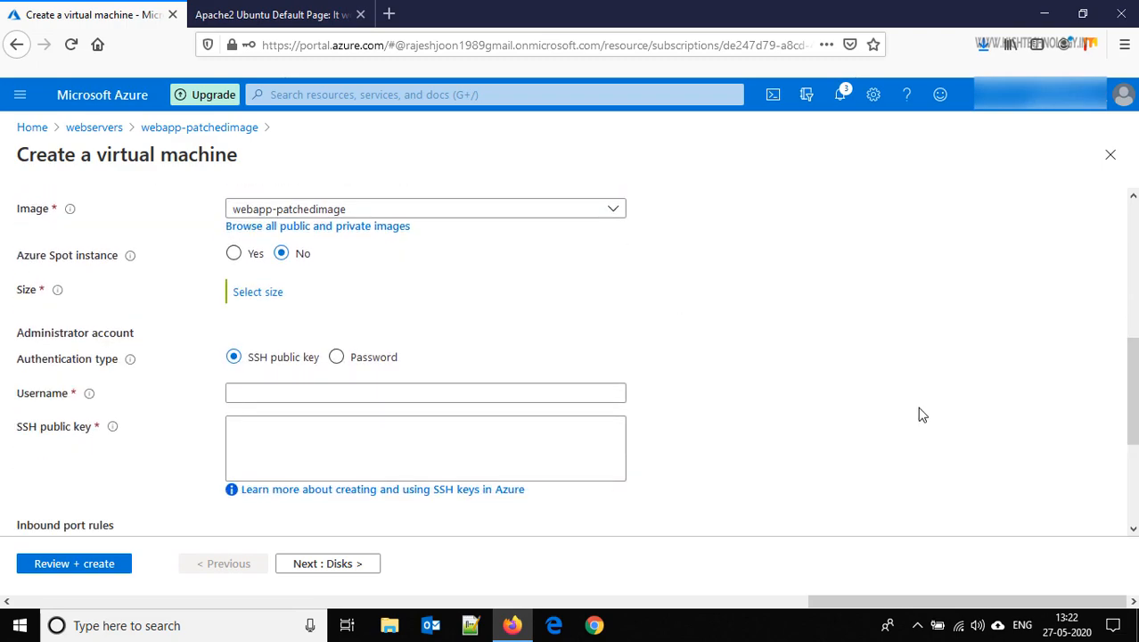
pyautogui.moveTo(69, 210)
pyautogui.scroll(-1, 1132, 387)
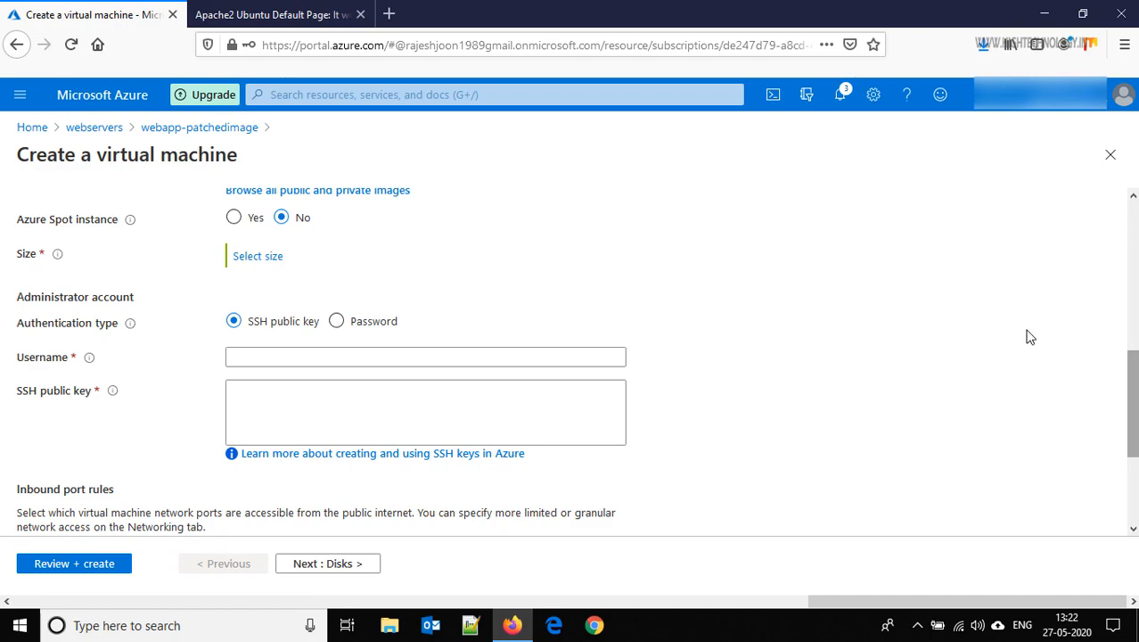
pyautogui.click(256, 256)
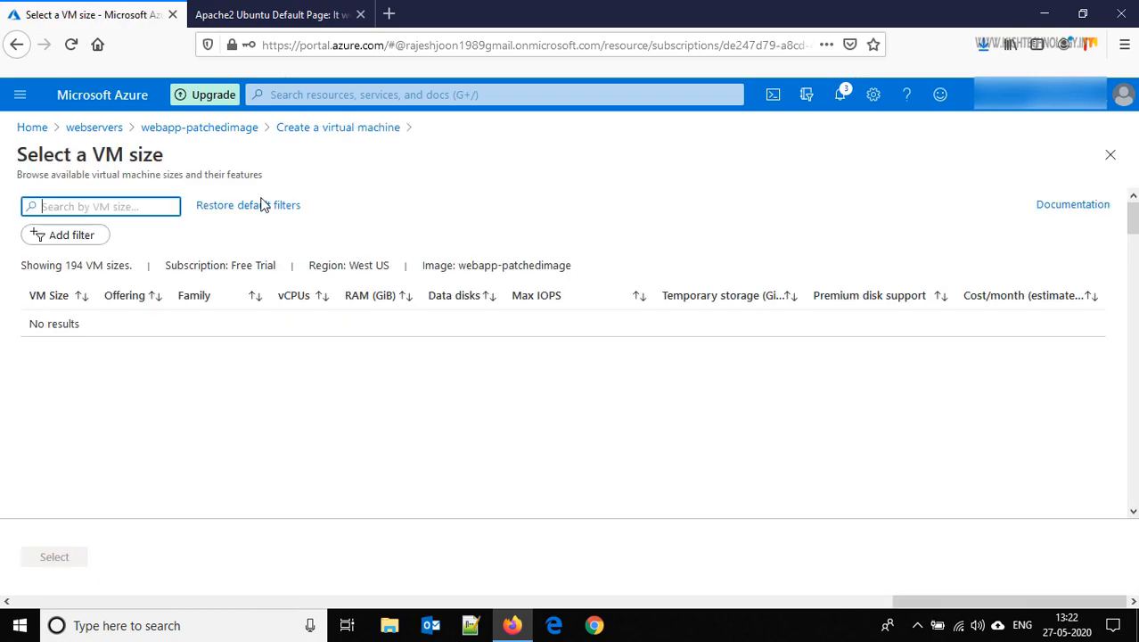
# Give the VM size Standard A2 and switch to password authentication
pyautogui.click(264, 206)
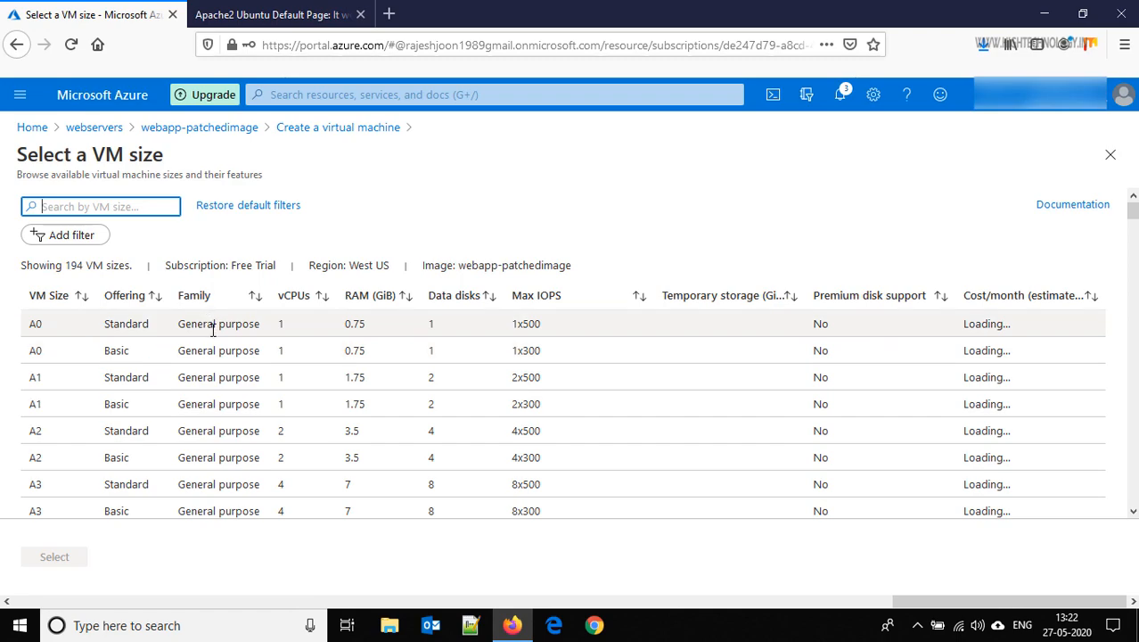
pyautogui.click(205, 431)
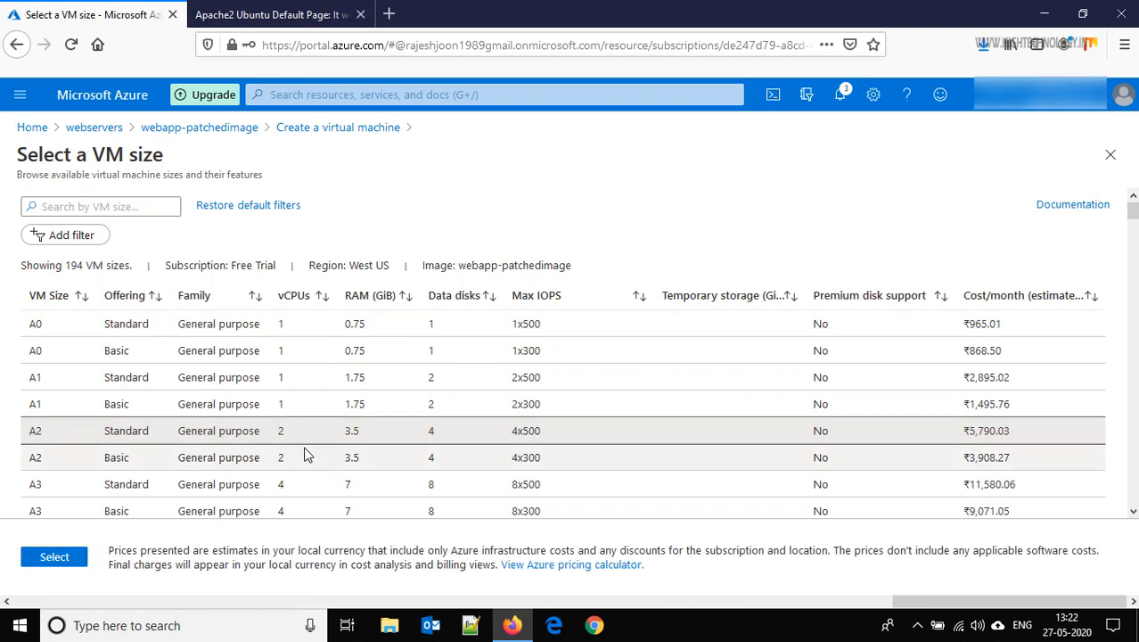
pyautogui.click(55, 557)
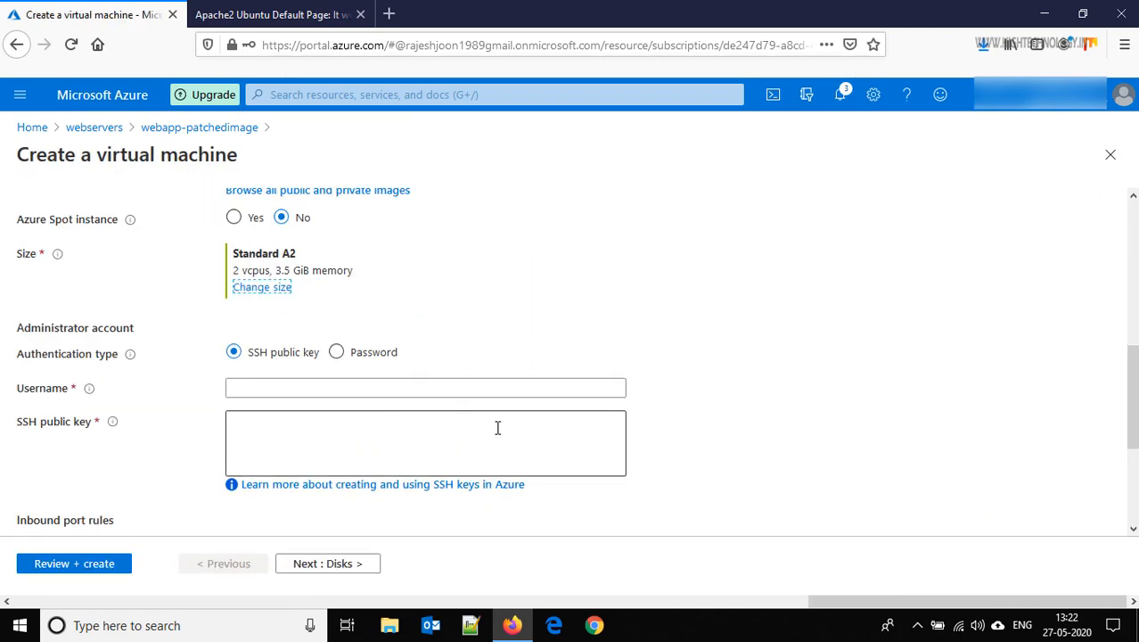
pyautogui.click(337, 352)
pyautogui.click(357, 385)
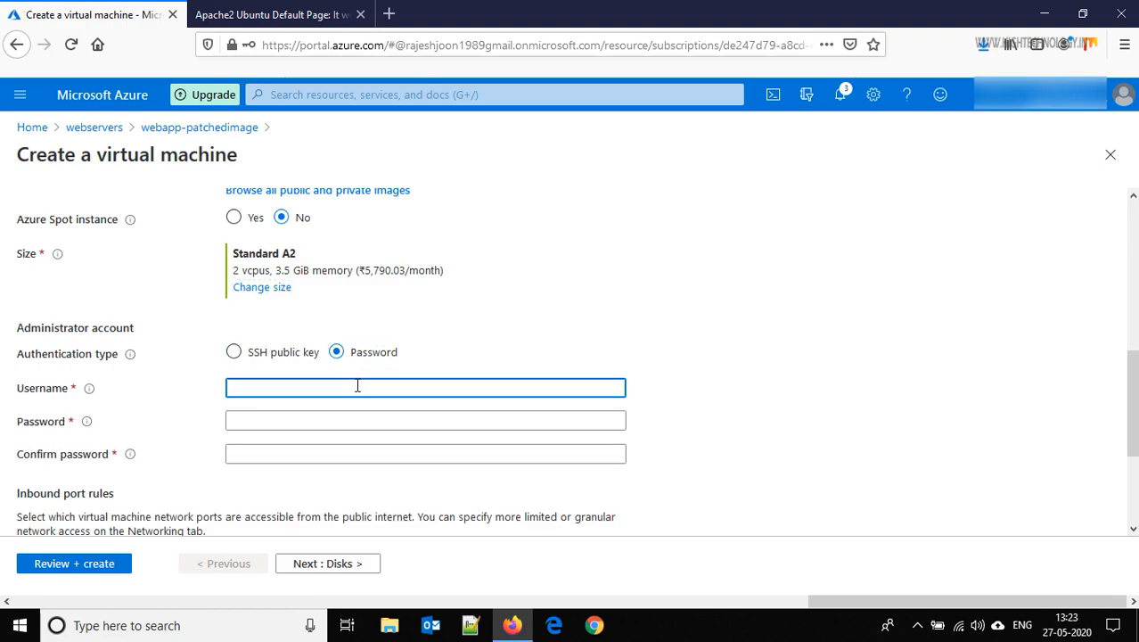
# Fill in the admin username, password and confirmation, then advance to Disks
pyautogui.write('mann')
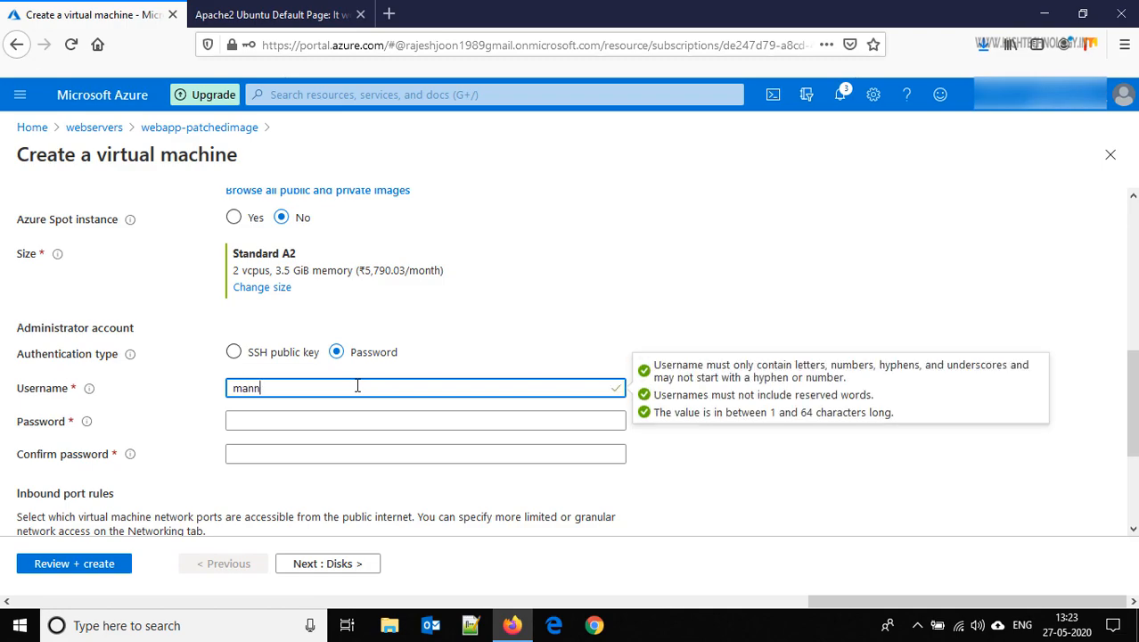
pyautogui.press('Tab')
pyautogui.write('P')
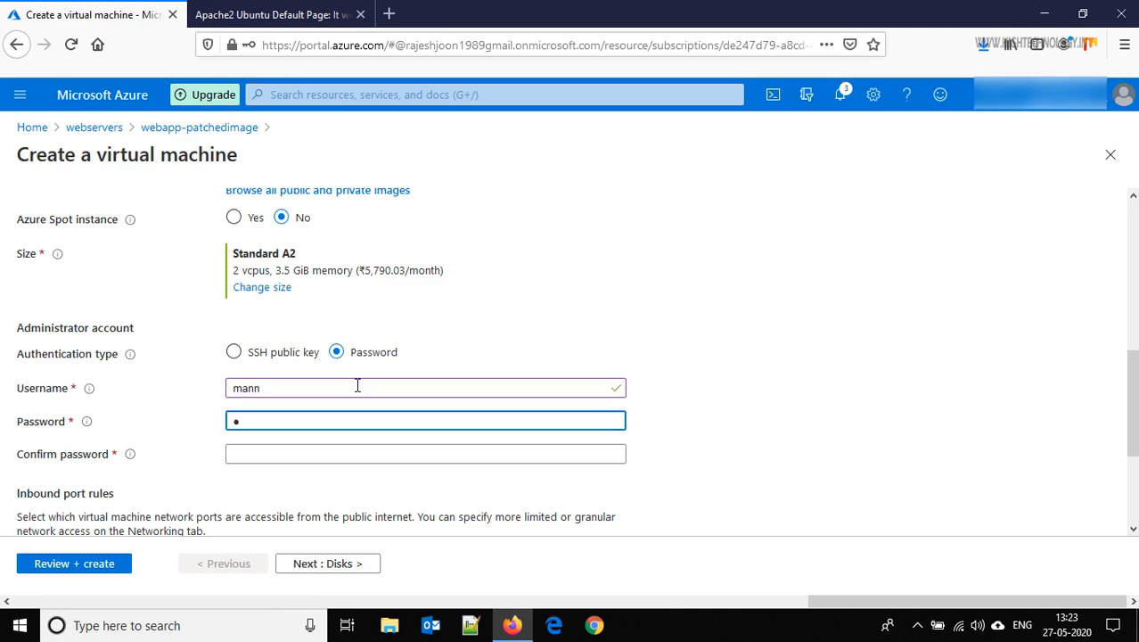
pyautogui.write('assword@1')
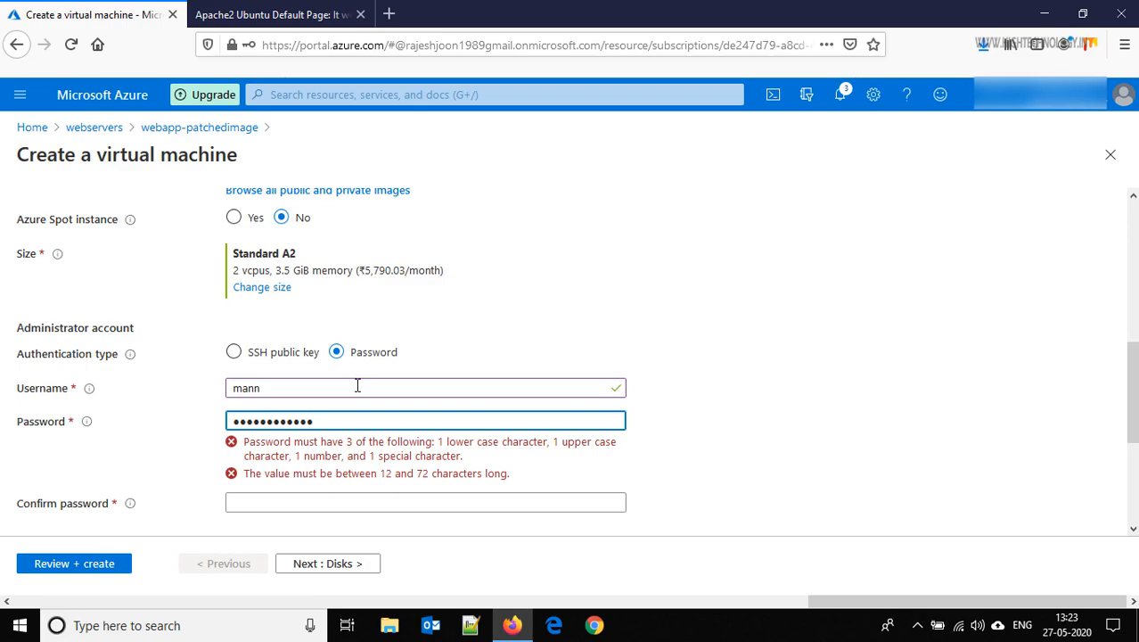
pyautogui.press('Tab')
pyautogui.write('Pa')
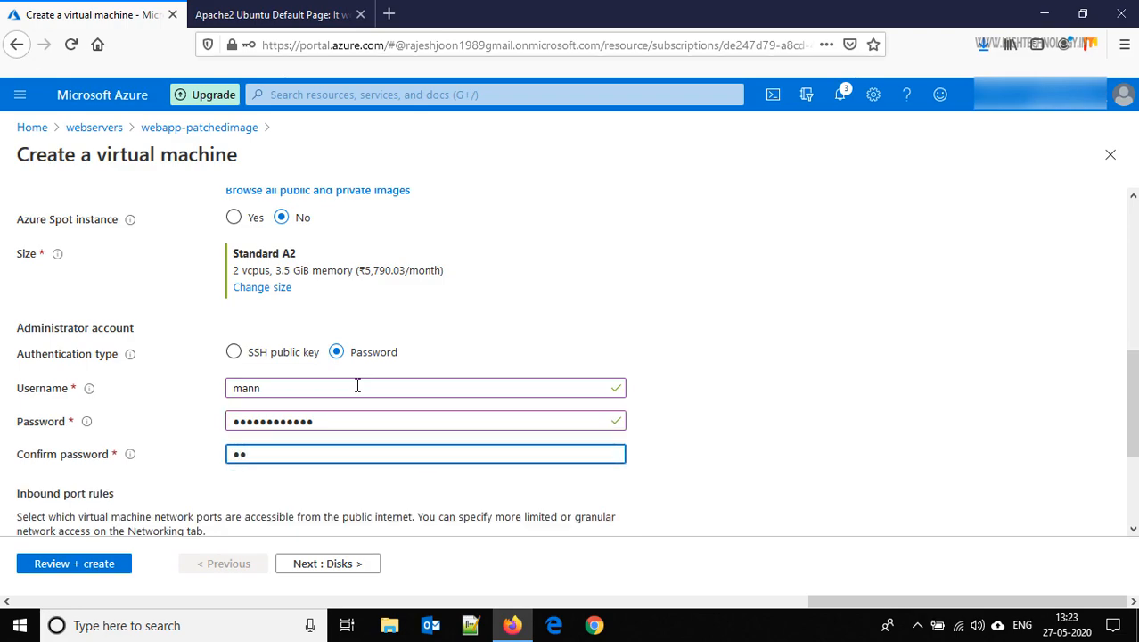
pyautogui.write('ssword@1')
pyautogui.click(354, 567)
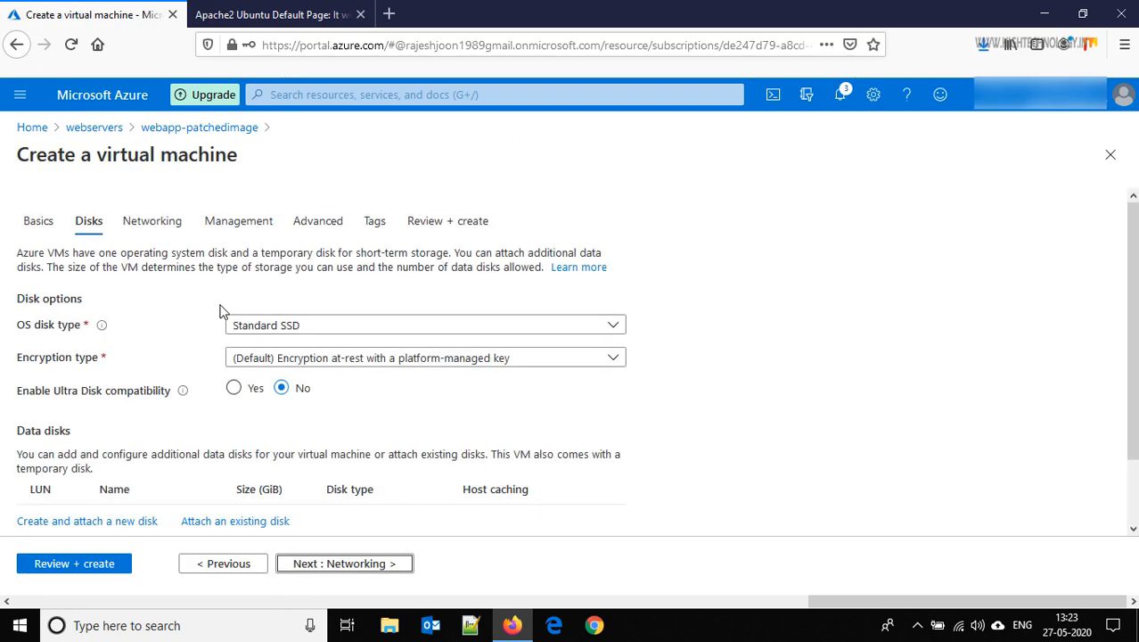
# On Networking, choose subnet web (10.0.1.0/24) and keep the new app1-ip public IP
pyautogui.click(338, 567)
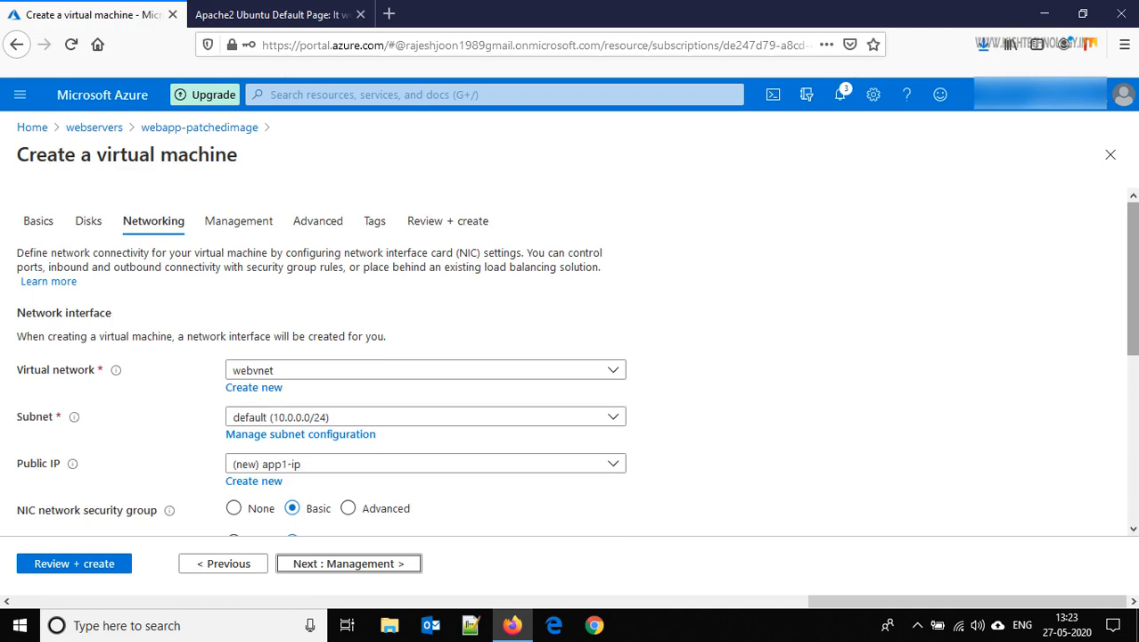
pyautogui.scroll(-3, 571, 357)
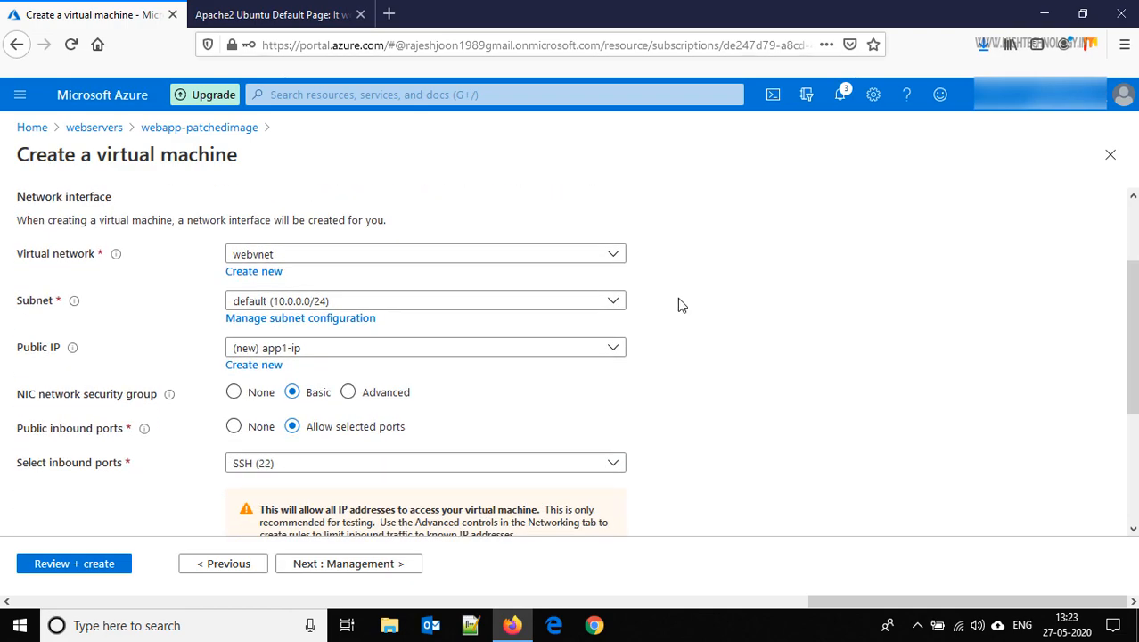
pyautogui.click(612, 302)
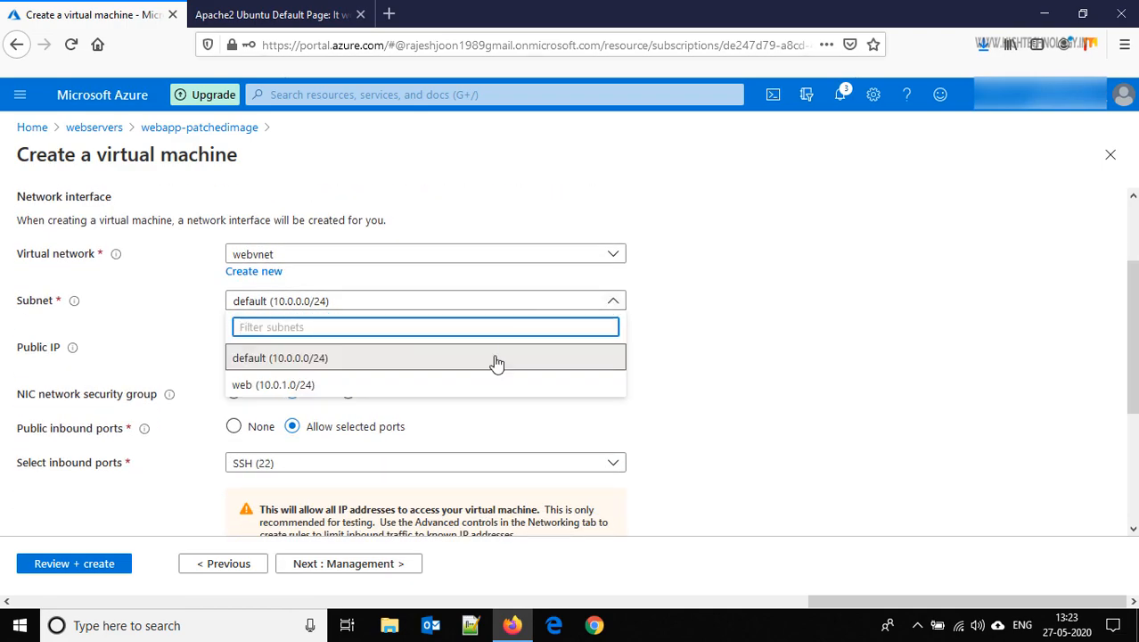
pyautogui.click(491, 386)
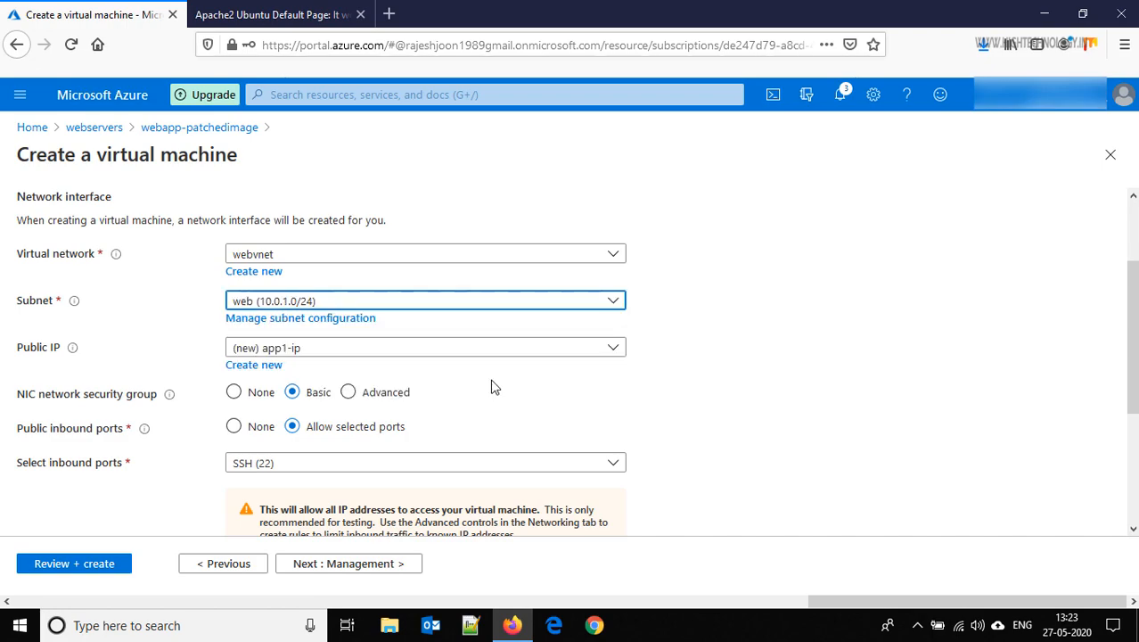
pyautogui.click(611, 353)
pyautogui.click(611, 353)
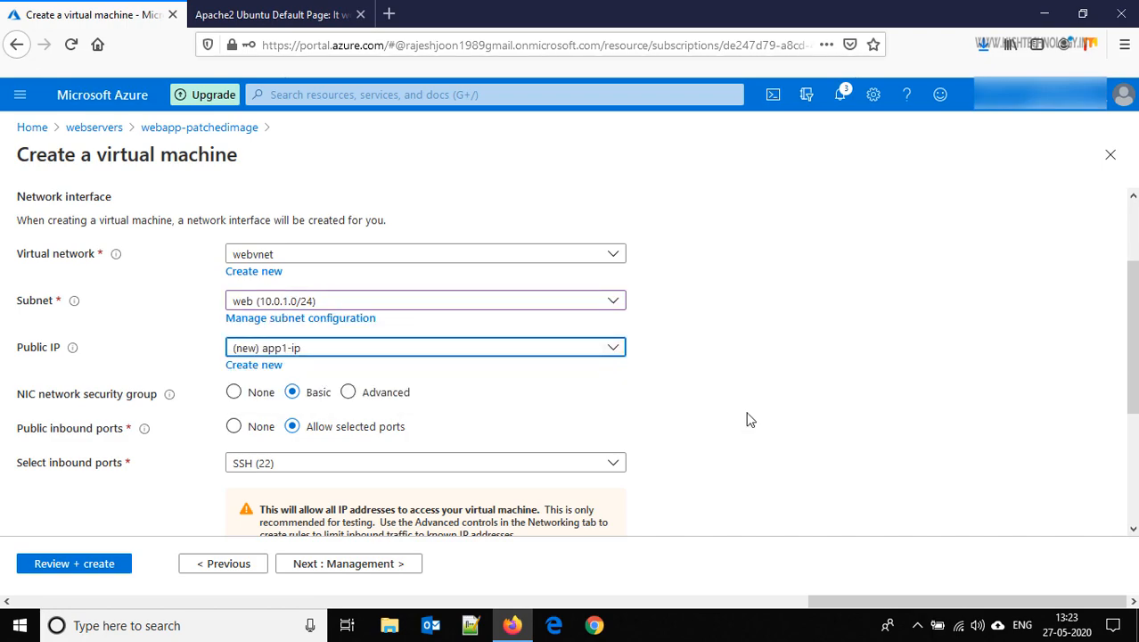
# Set NIC security to Advanced with the webnsg group and continue to Management
pyautogui.scroll(-2, 697, 321)
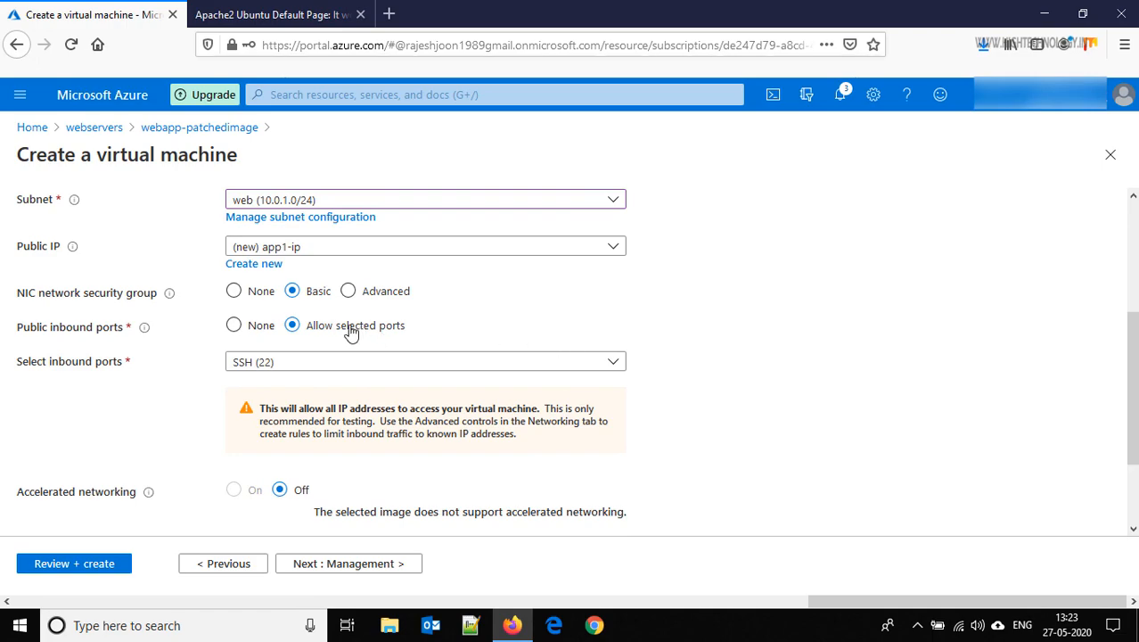
pyautogui.click(351, 294)
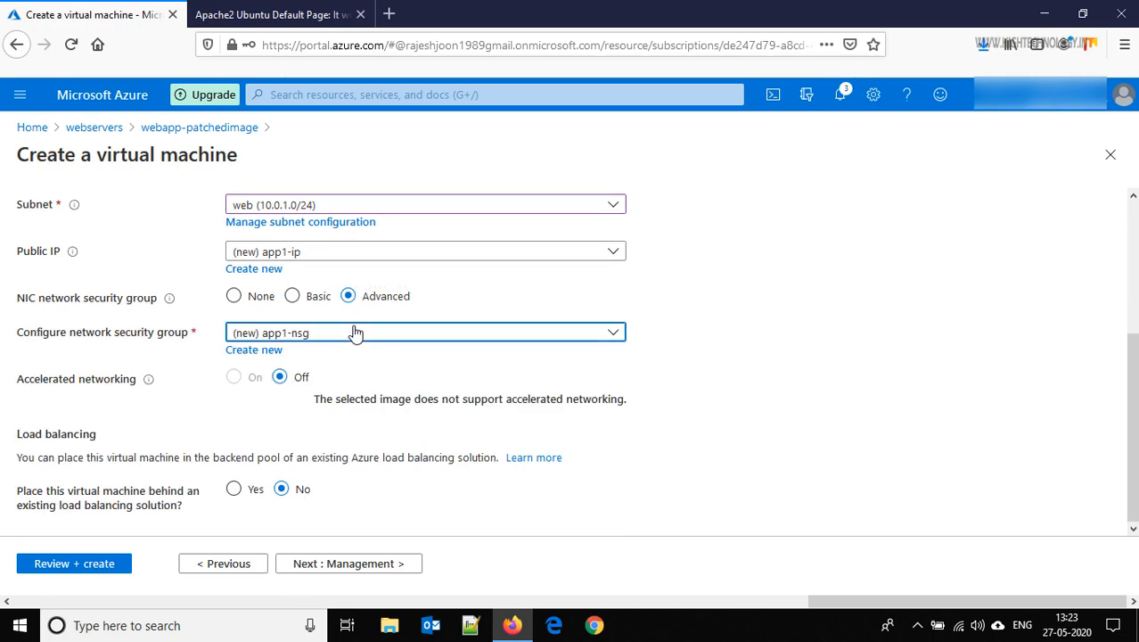
pyautogui.click(354, 333)
pyautogui.click(316, 392)
pyautogui.click(375, 563)
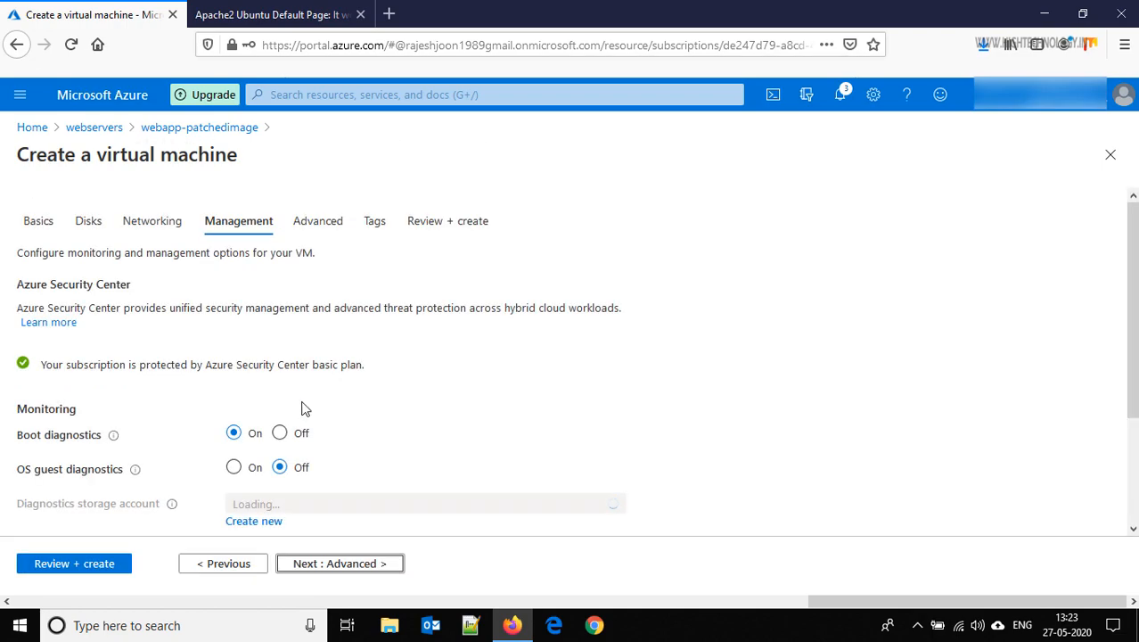
# Set Boot diagnostics to Off and go to Review + create
pyautogui.click(281, 434)
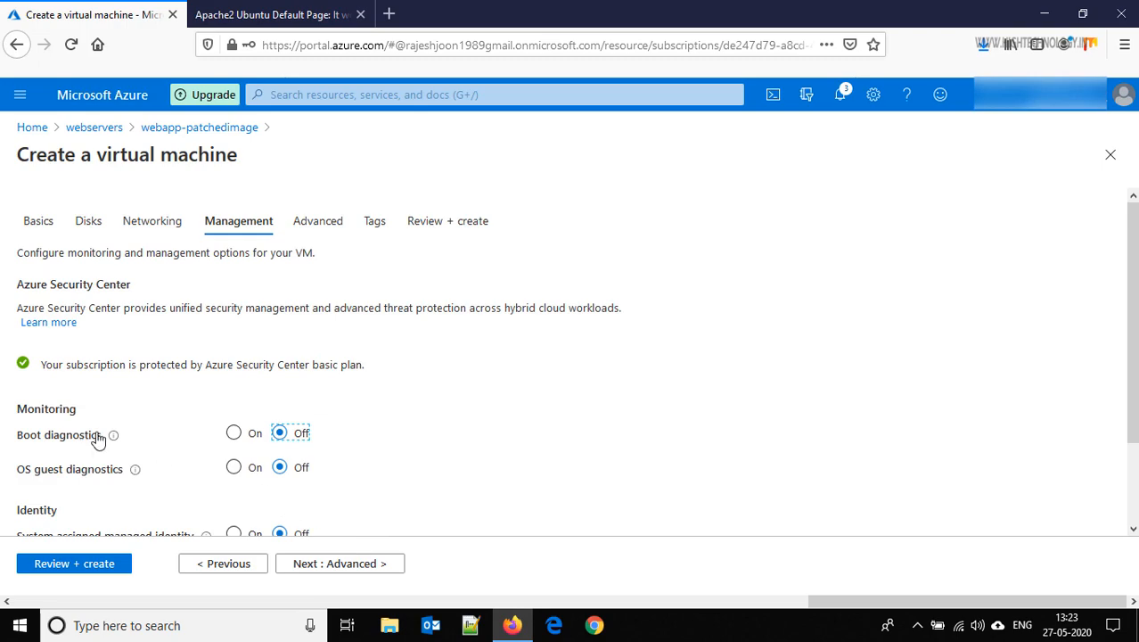
pyautogui.click(76, 564)
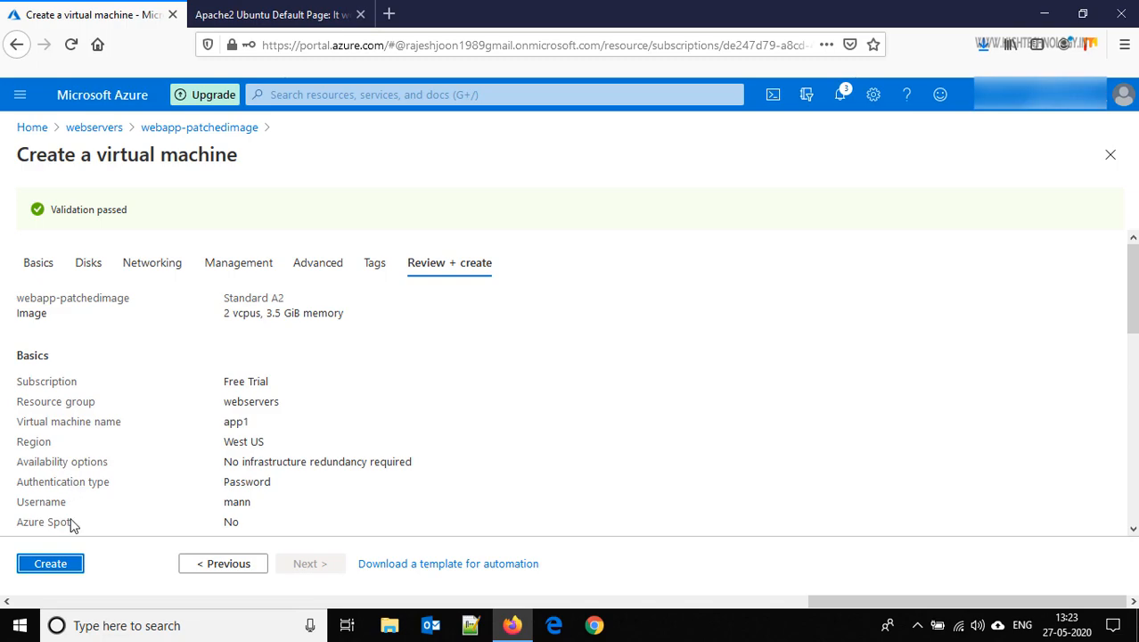
# Create the app1 VM and open the resource once deployment completes
pyautogui.click(63, 565)
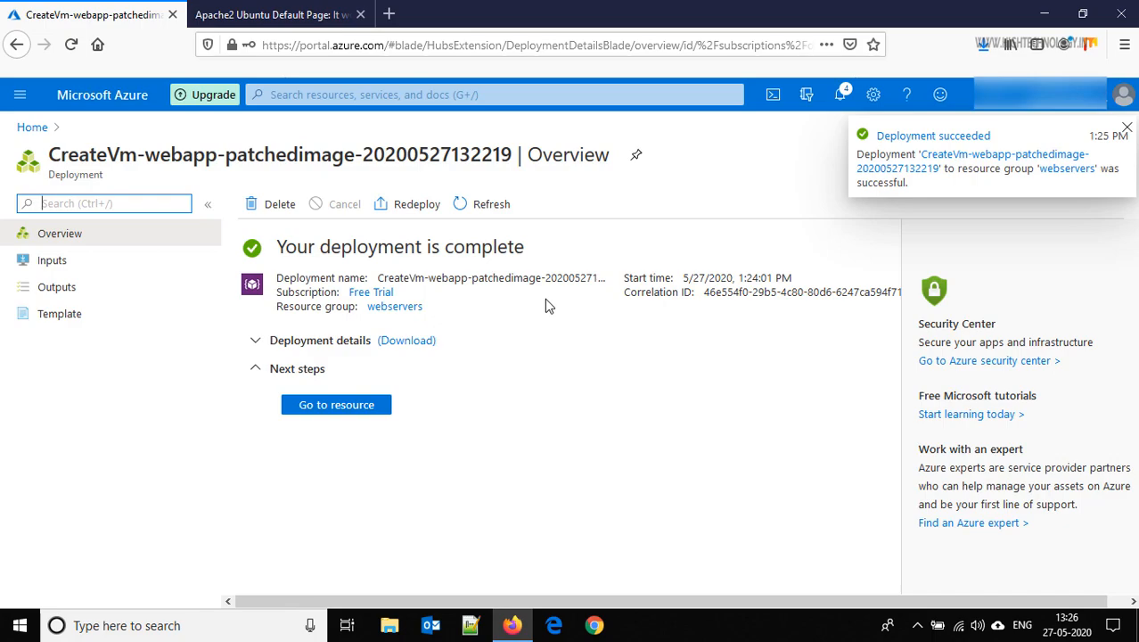
pyautogui.click(340, 404)
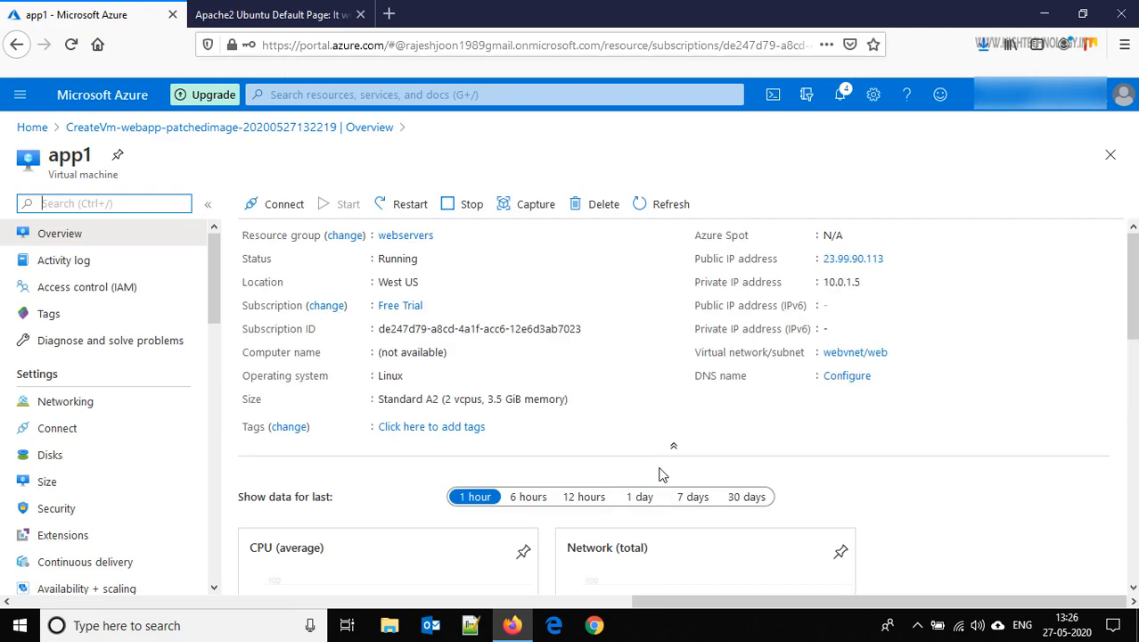
# Copy app1's public IP 23.99.90.113 and bring up Windows search
pyautogui.click(894, 258)
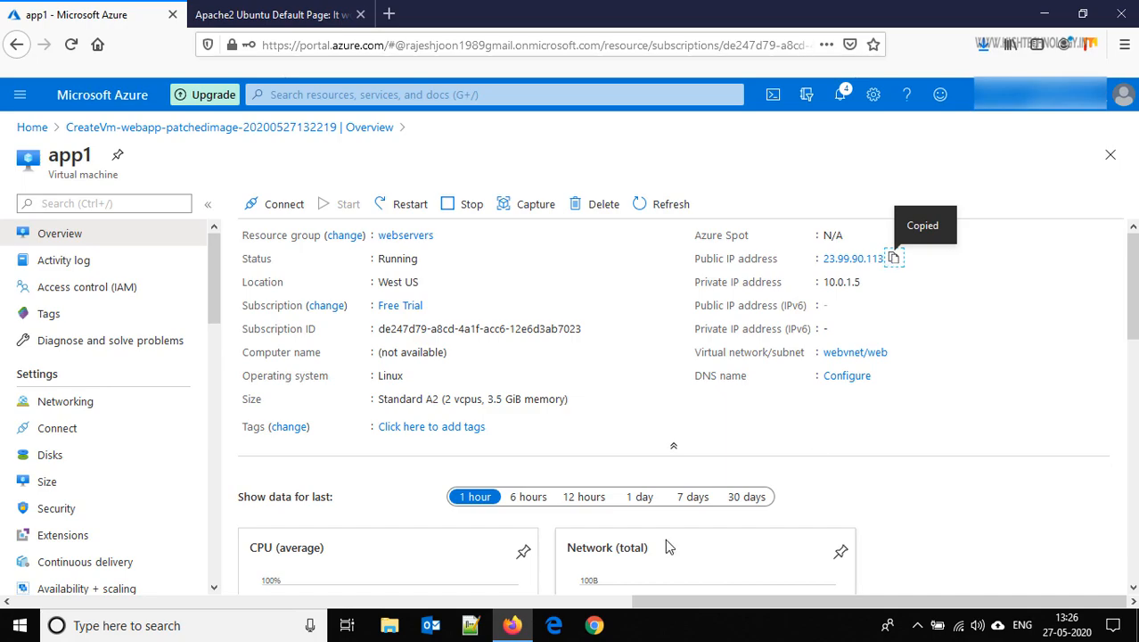
pyautogui.click(229, 627)
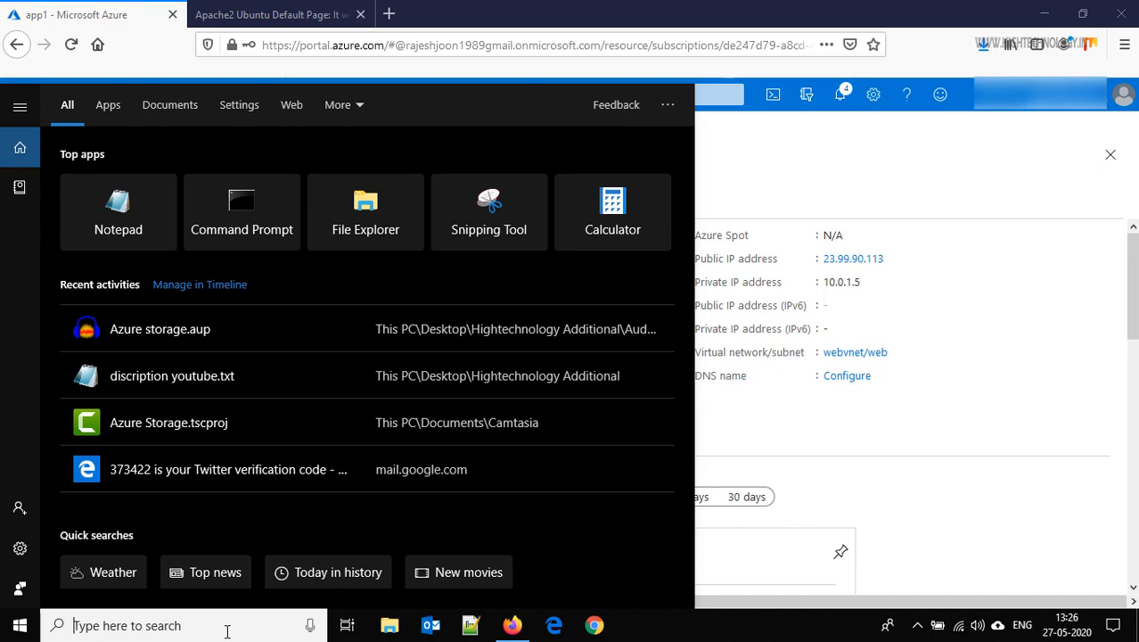
# Launch PuTTY and connect to 23.99.90.113, accepting the host key
pyautogui.write('pu')
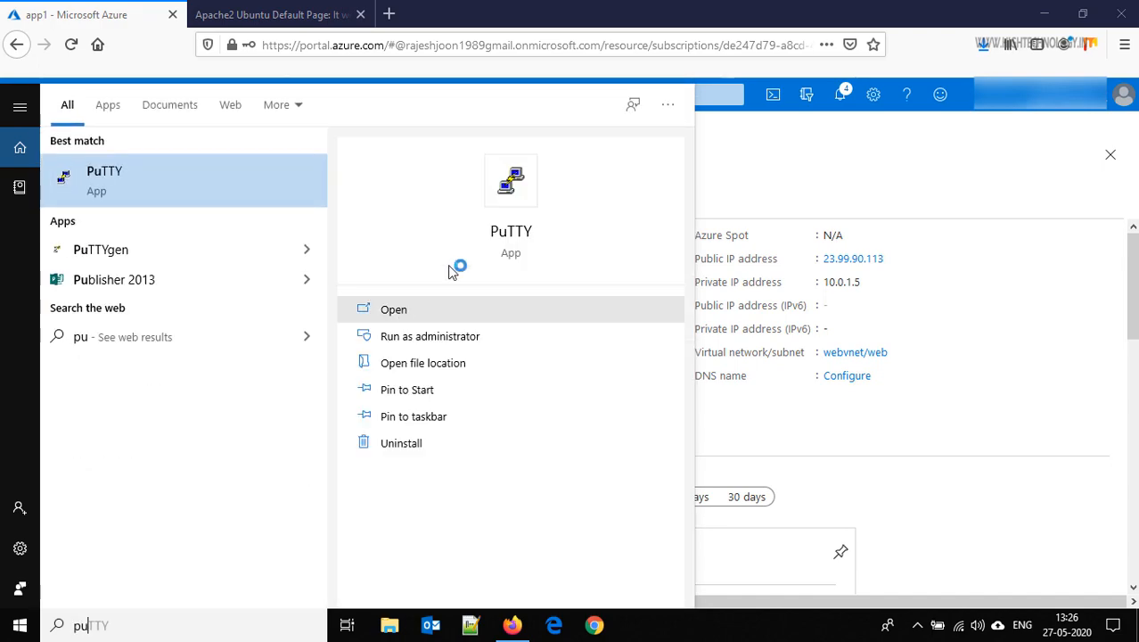
pyautogui.click(510, 230)
pyautogui.hotkey('ctrl', 'v')
pyautogui.press('Return')
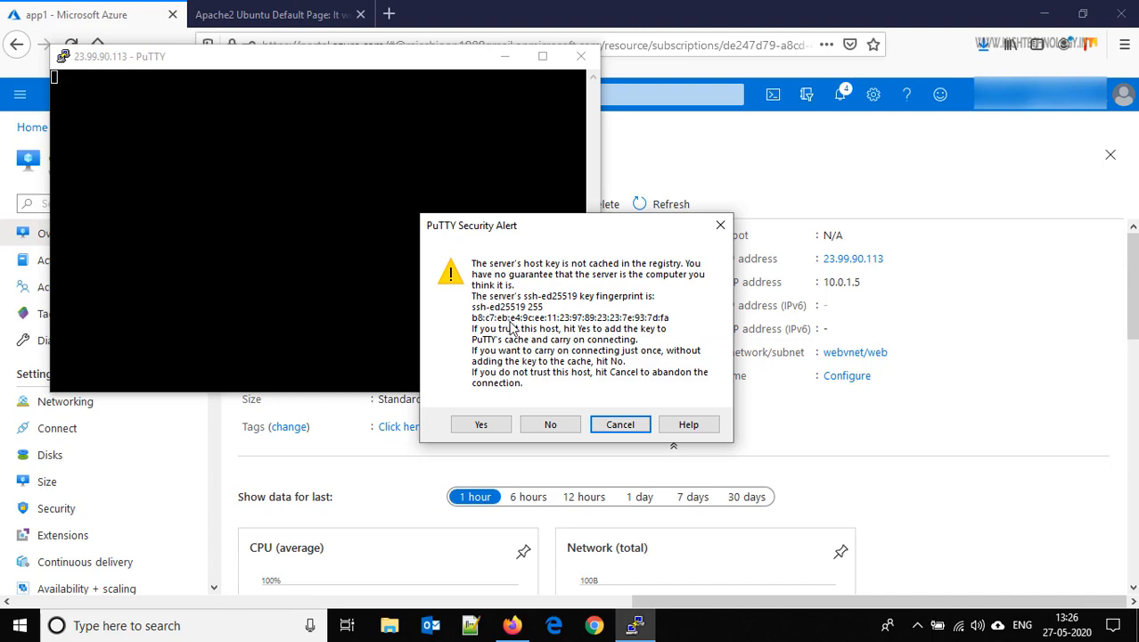
pyautogui.click(481, 425)
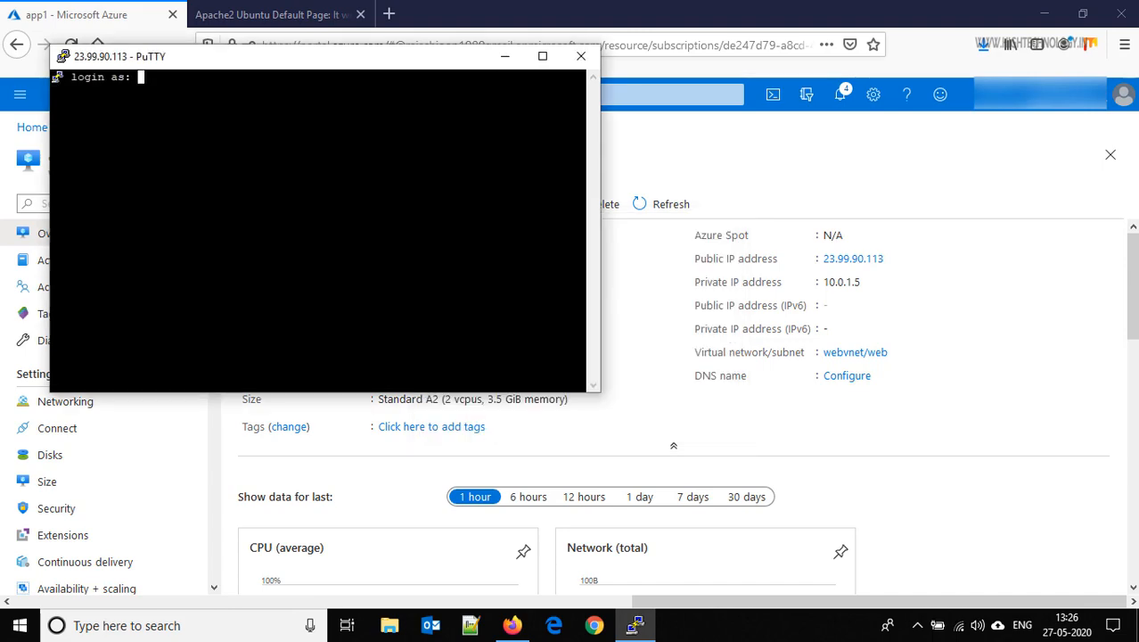
# Log in with the source VM's username and password, then recopy the public IP
pyautogui.write('mandeep')
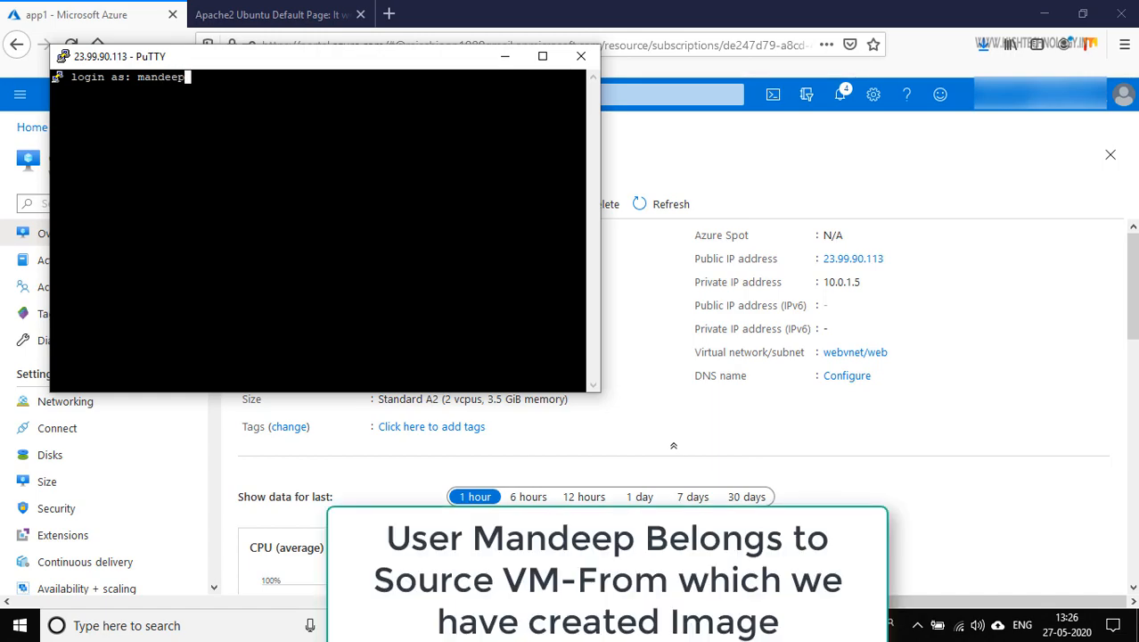
pyautogui.press('Return')
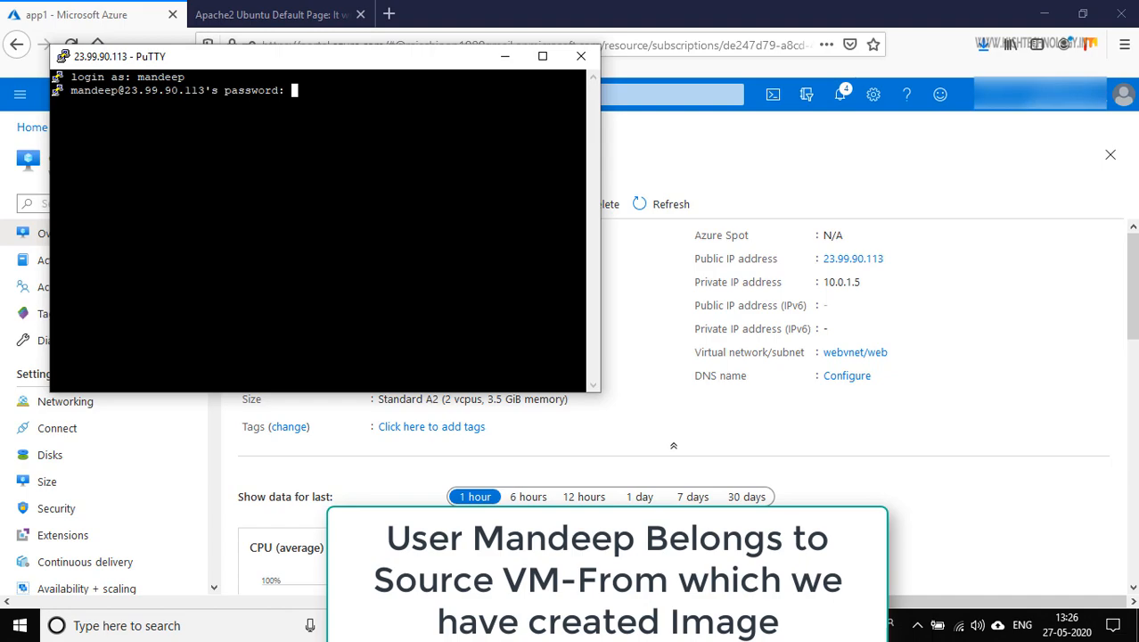
pyautogui.press('Return')
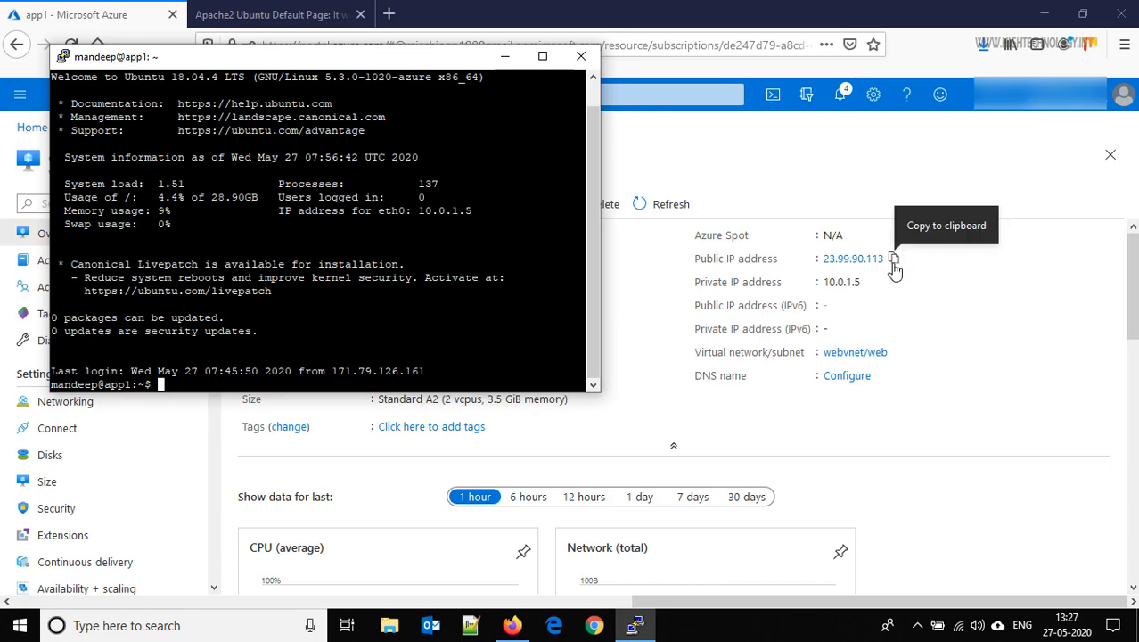
pyautogui.click(894, 259)
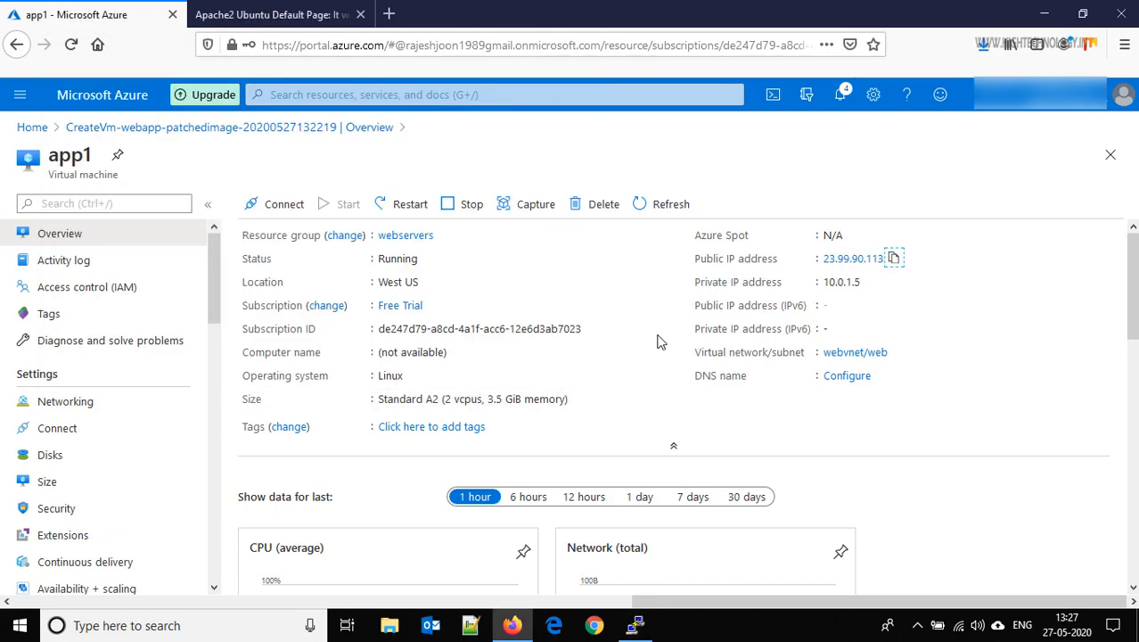
pyautogui.click(303, 14)
pyautogui.click(329, 46)
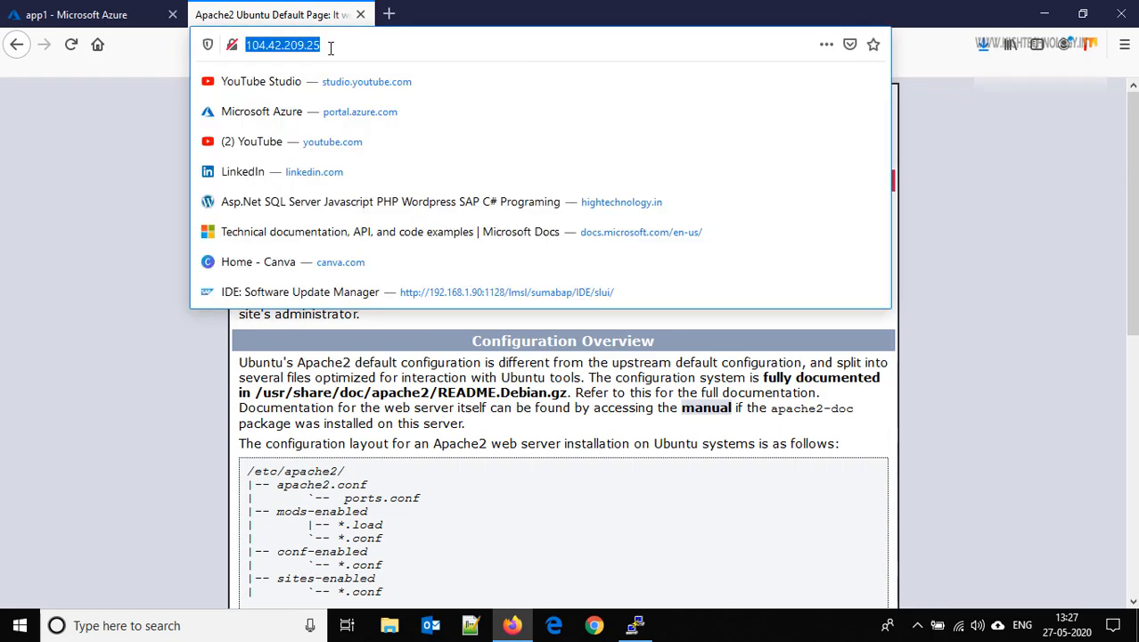
pyautogui.write('htpp')
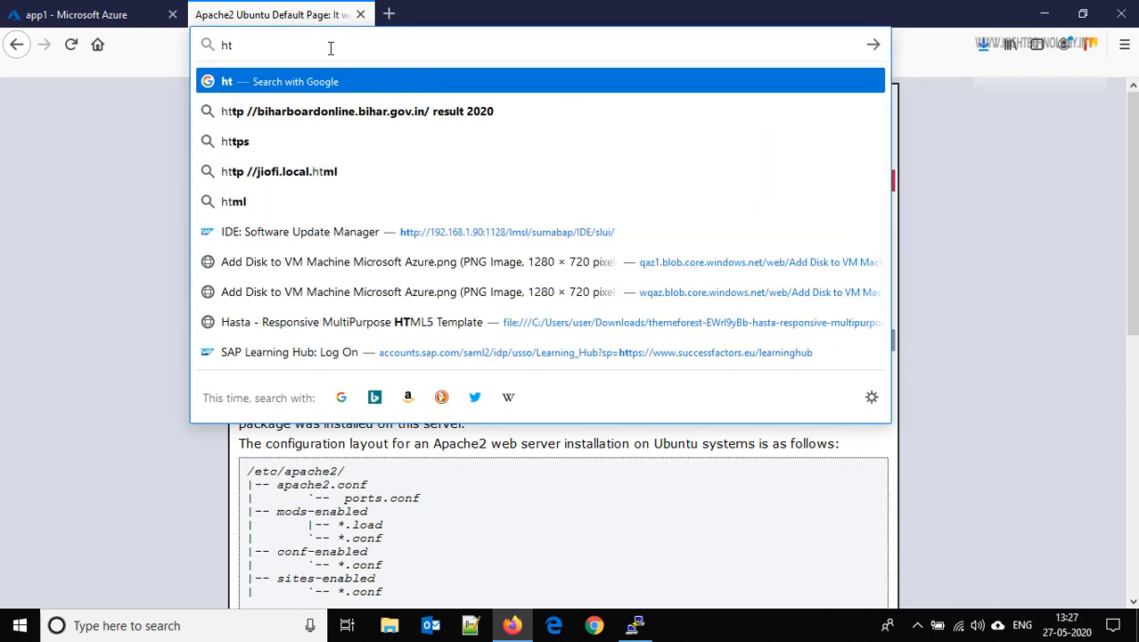
pyautogui.press('BackSpace')
pyautogui.press('BackSpace')
pyautogui.write('tp://')
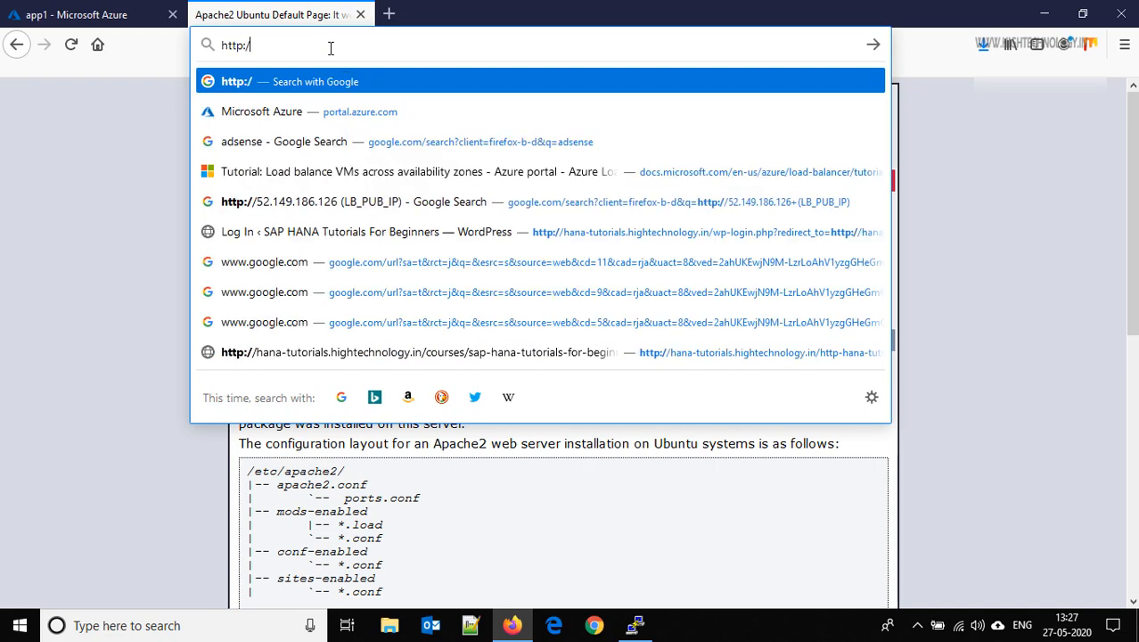
pyautogui.hotkey('ctrl', 'v')
pyautogui.press('Return')
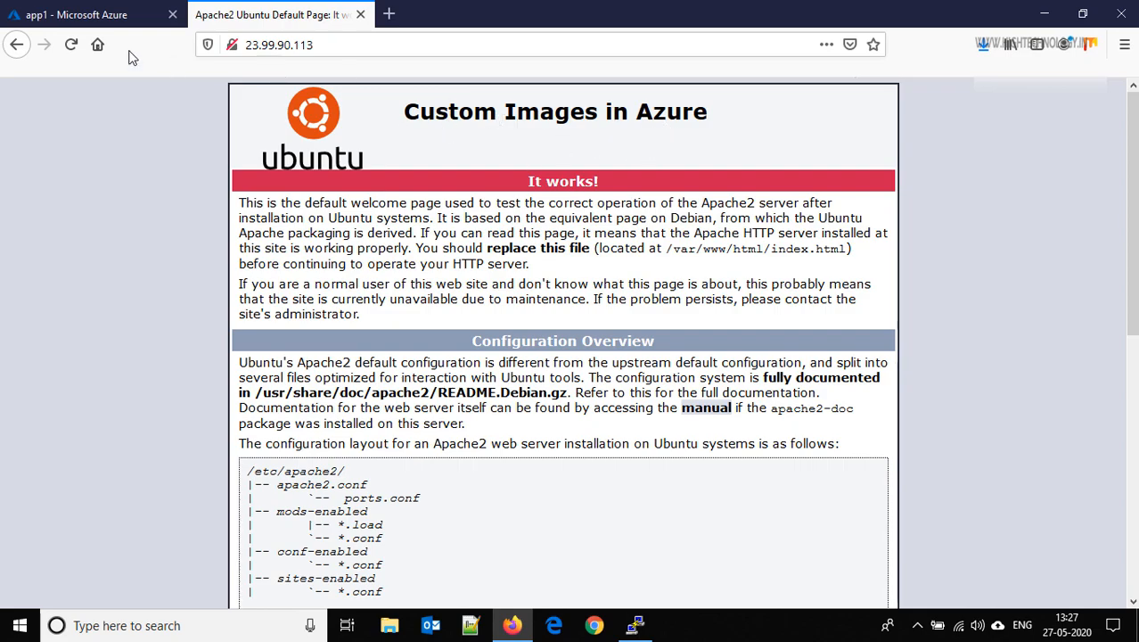
pyautogui.click(80, 14)
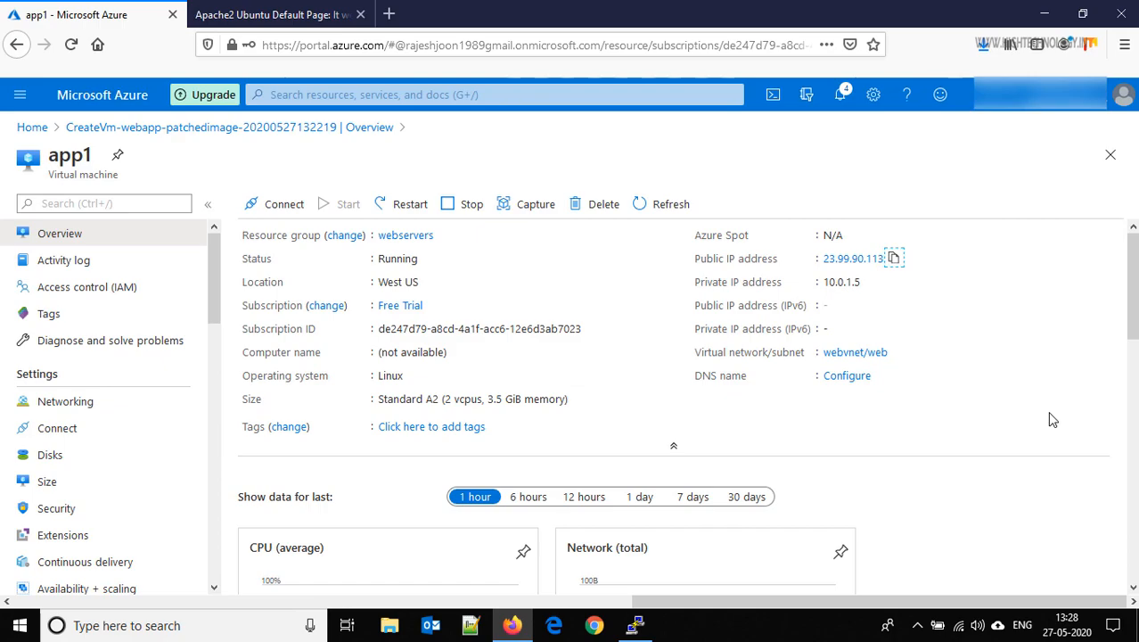